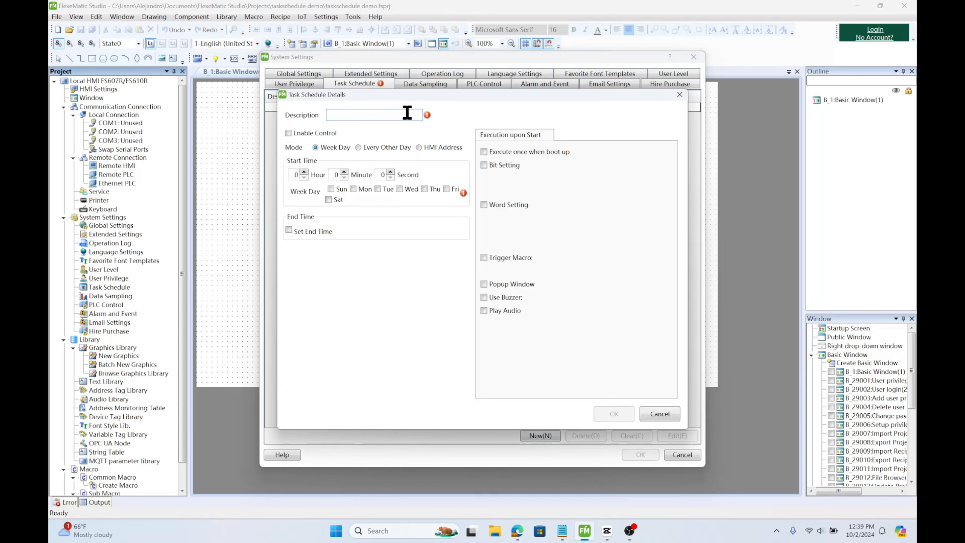
Describe the new task schedule as TaskSchedule and turn on Enable Control
click(406, 116)
text(TaskSchedule)
click(288, 134)
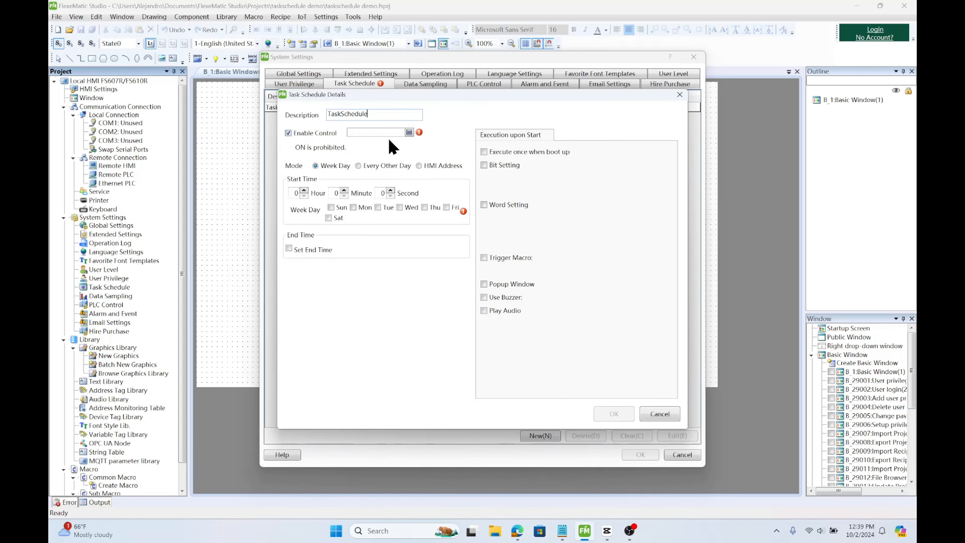
Set the enable control bit address to LB10
click(409, 131)
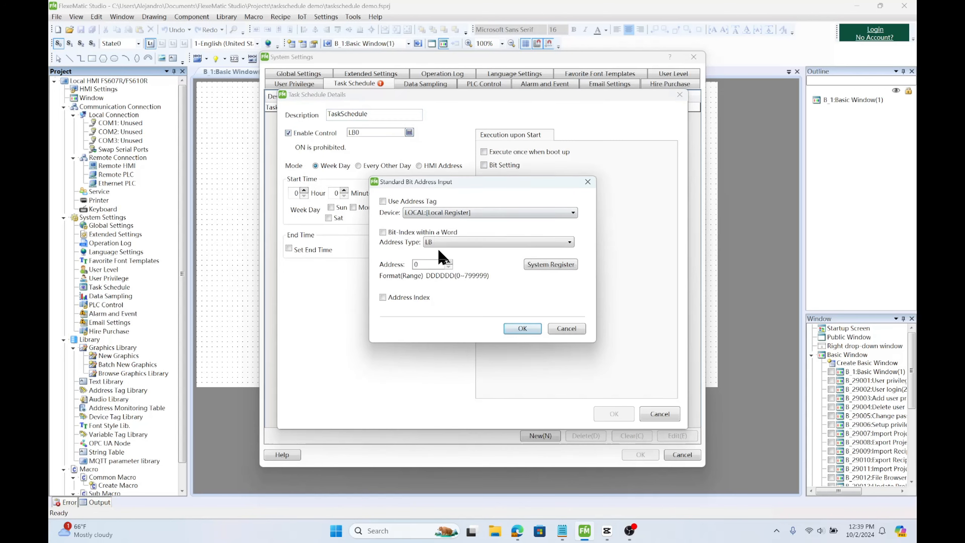
click(413, 265)
text(1)
click(509, 328)
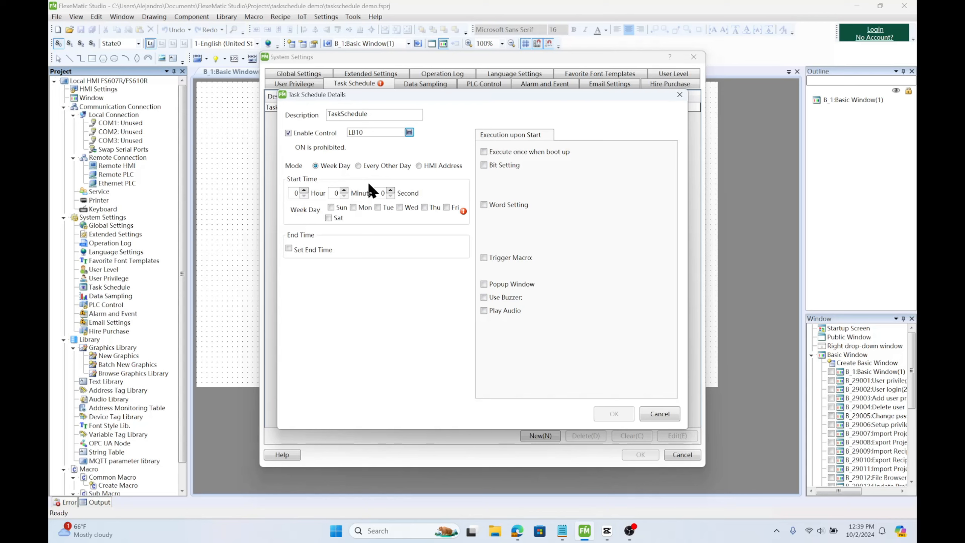
Switch the schedule mode to HMI Address and set its start address to register type RW, giving RW0
click(358, 165)
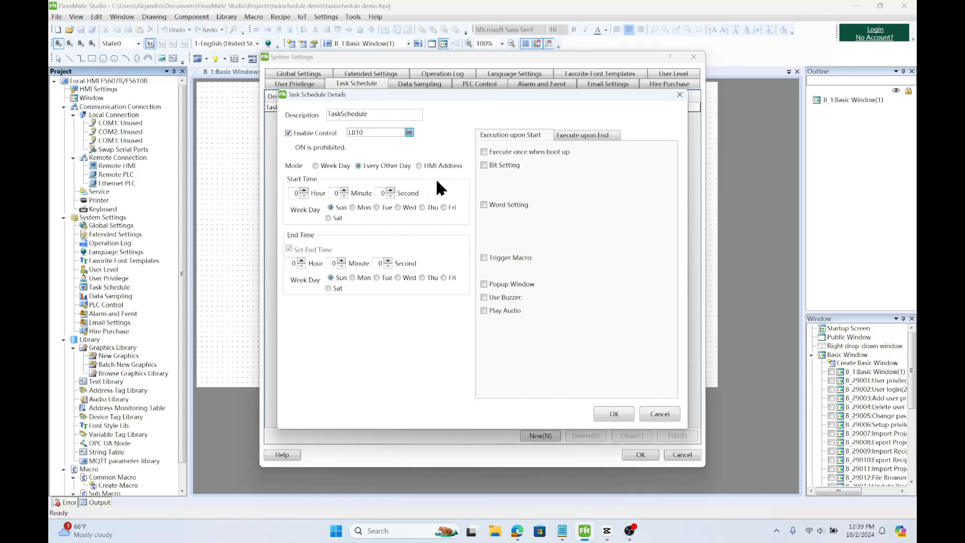
click(436, 167)
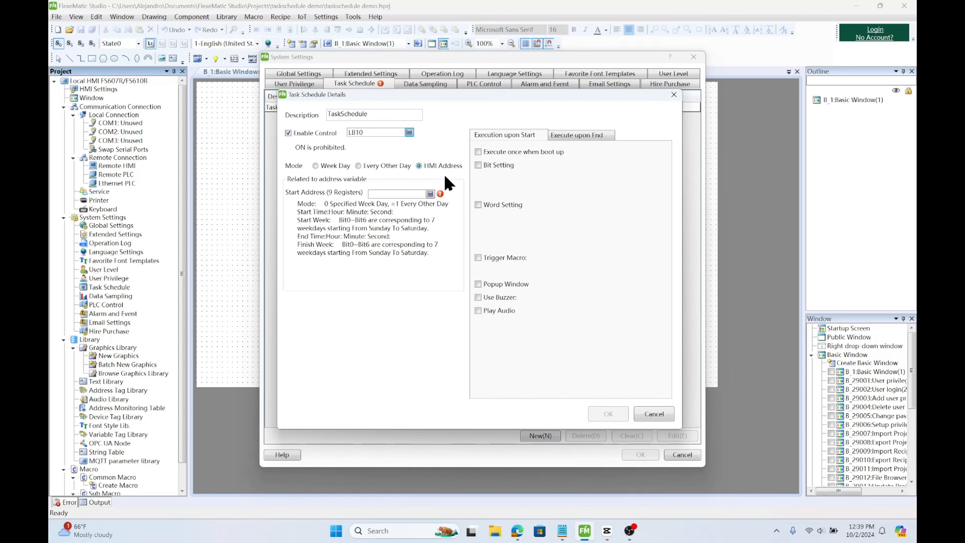
click(431, 194)
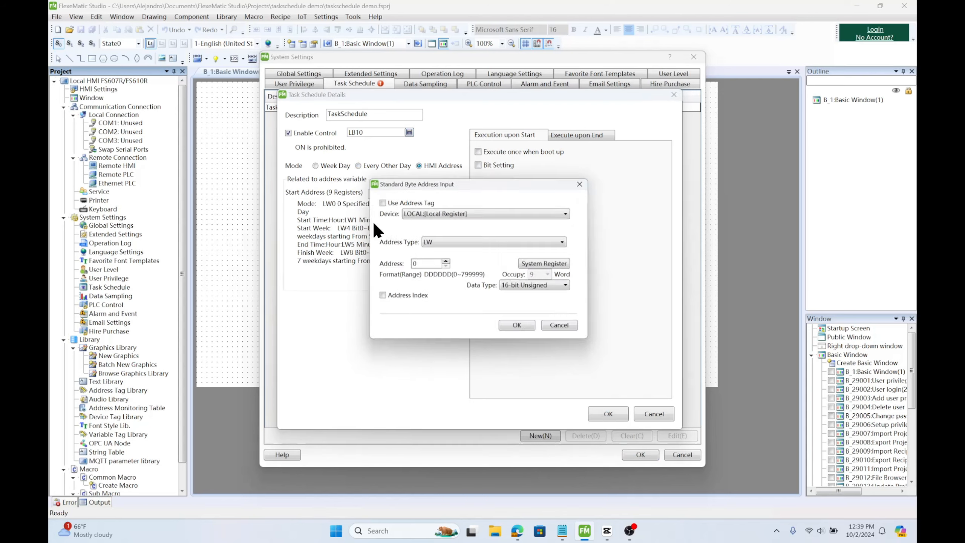
click(446, 243)
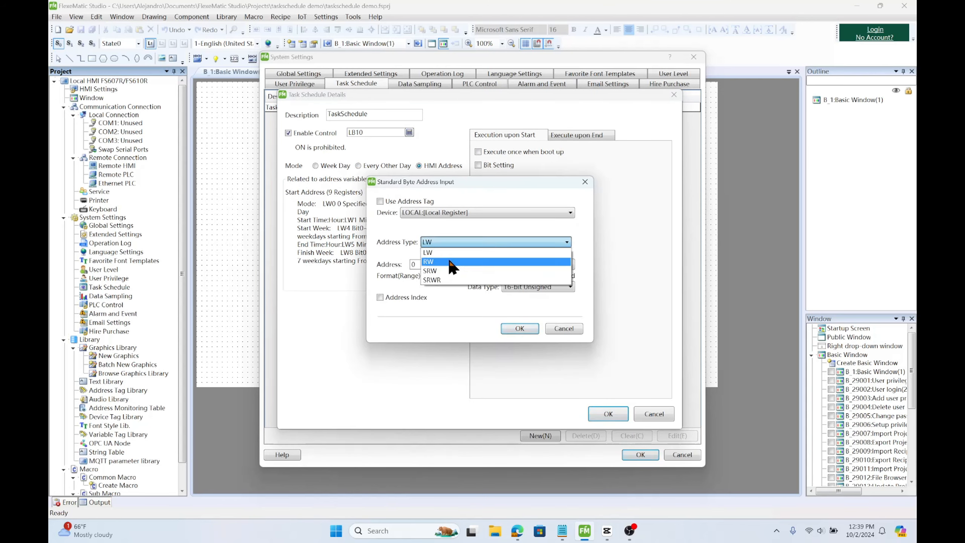
click(448, 257)
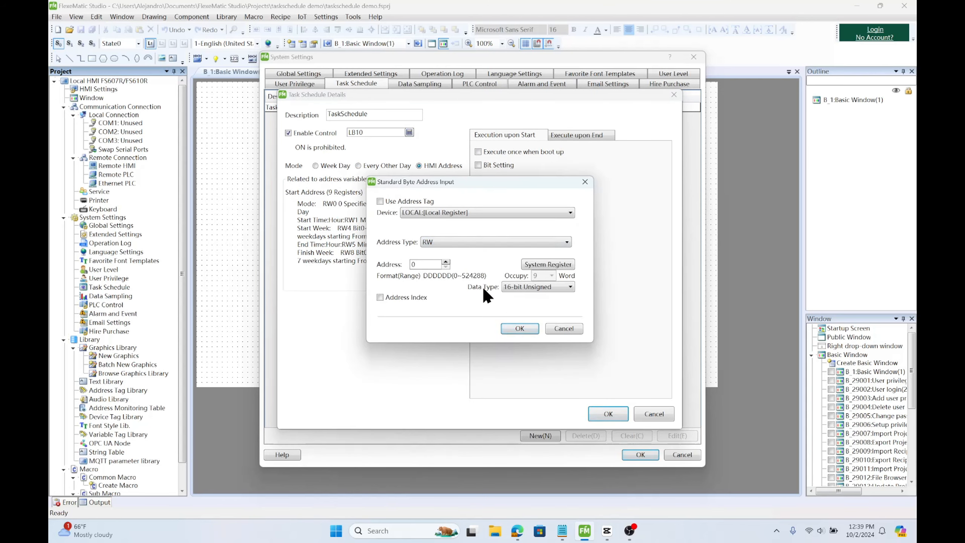
click(520, 329)
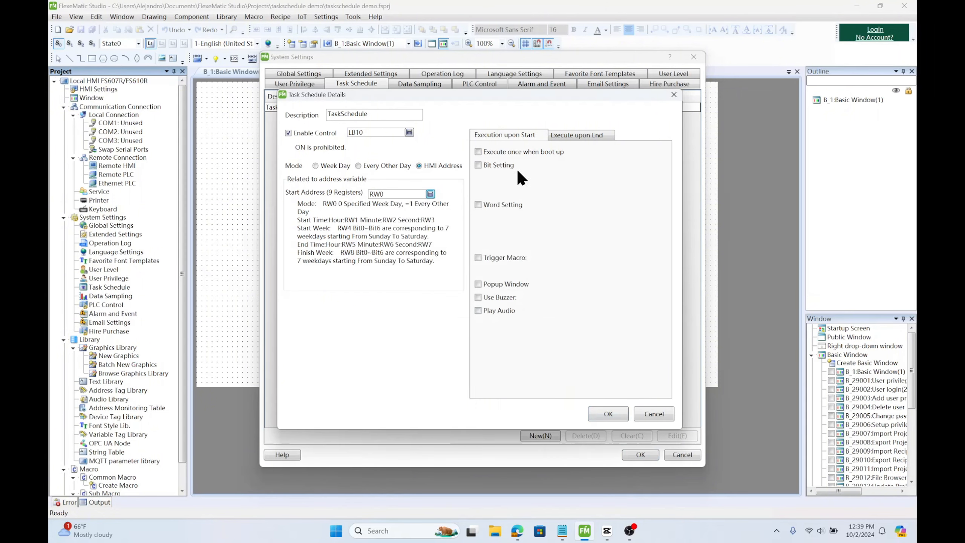
Enable bit setting at start so the task sets bit LB0 on
click(504, 165)
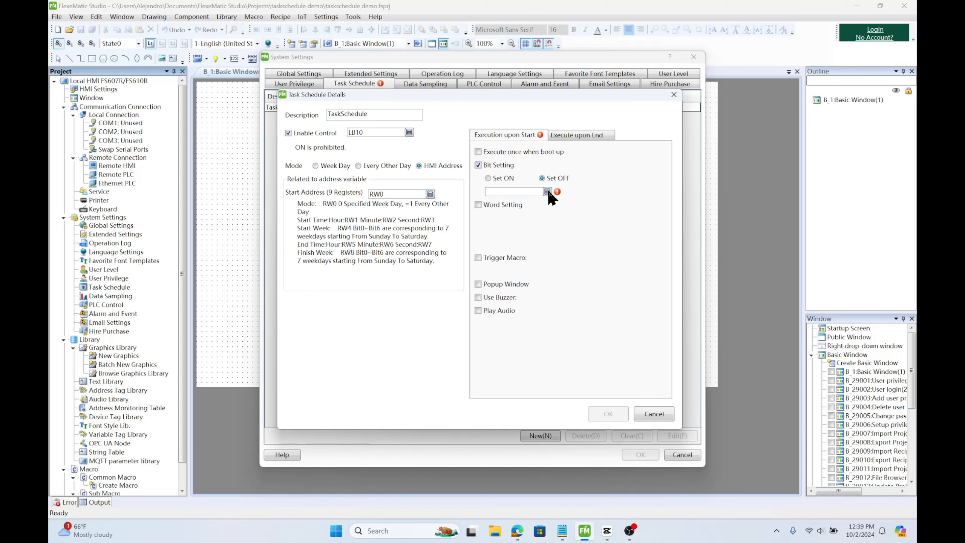
click(547, 191)
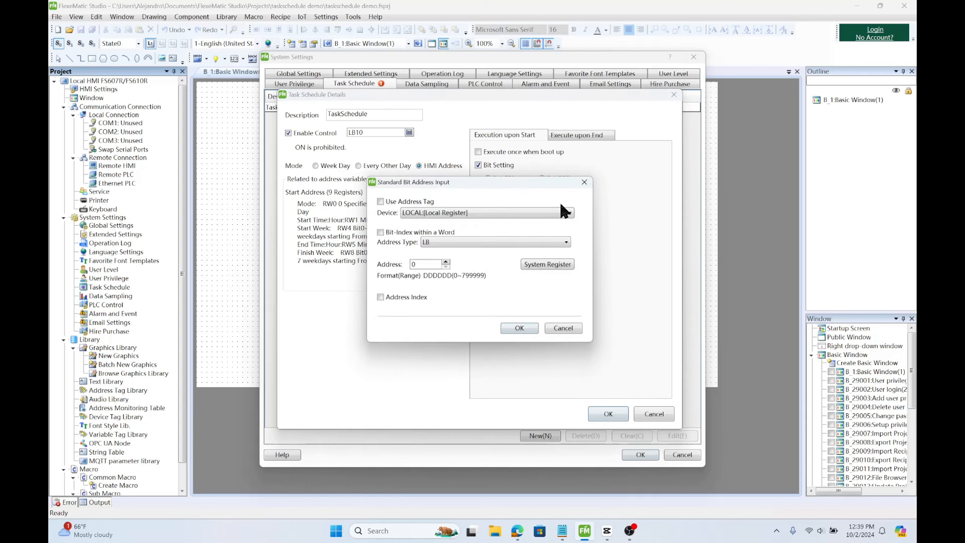
click(516, 329)
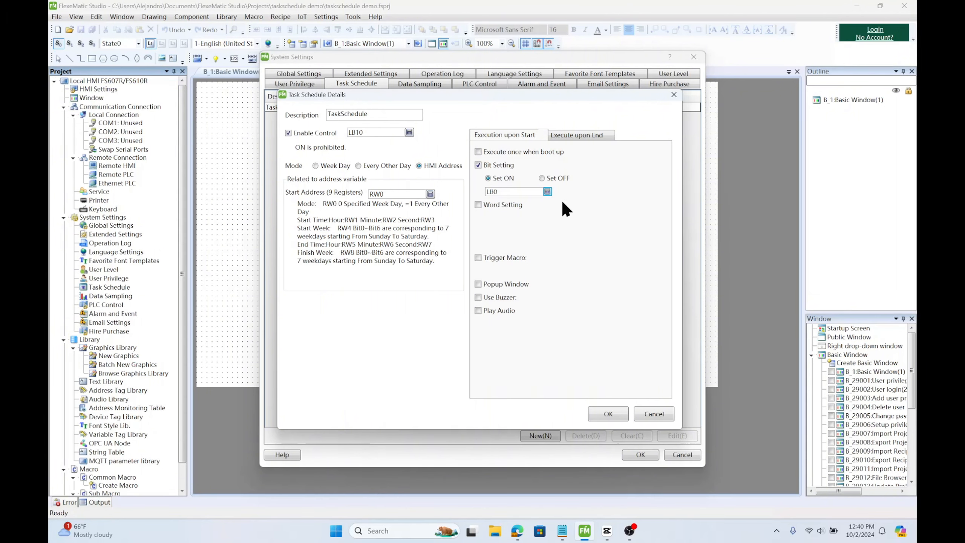
Configure the end action to set bit LB0 off, then confirm the task schedule and system settings
click(581, 134)
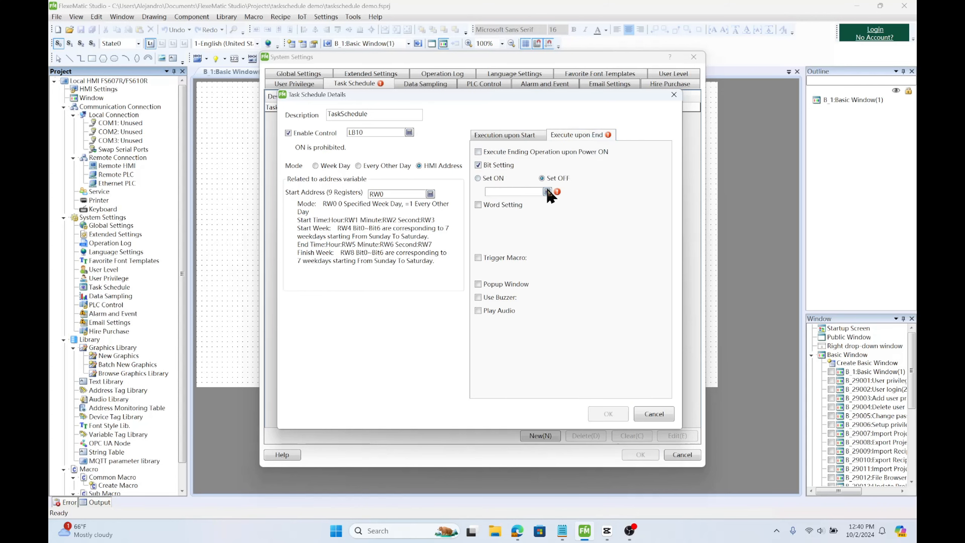
click(547, 191)
click(530, 322)
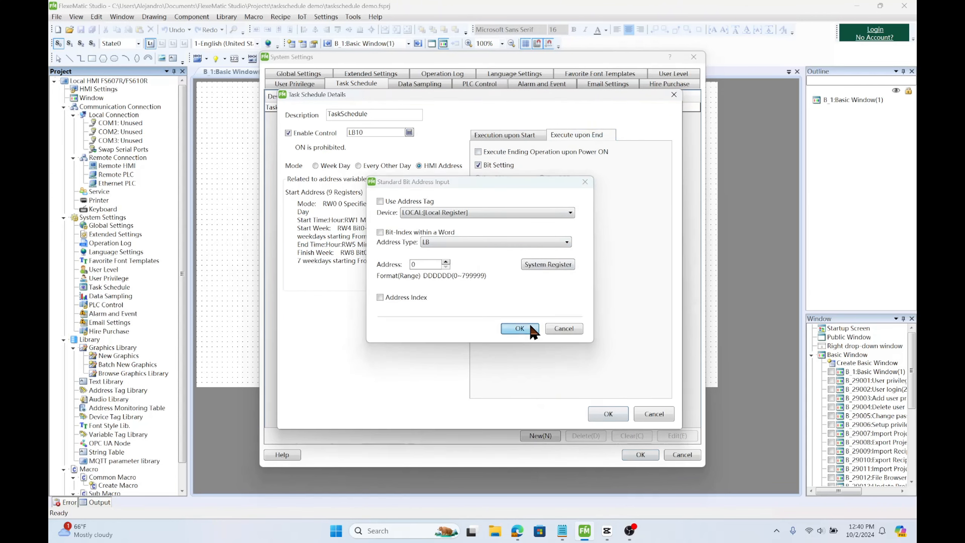
click(612, 416)
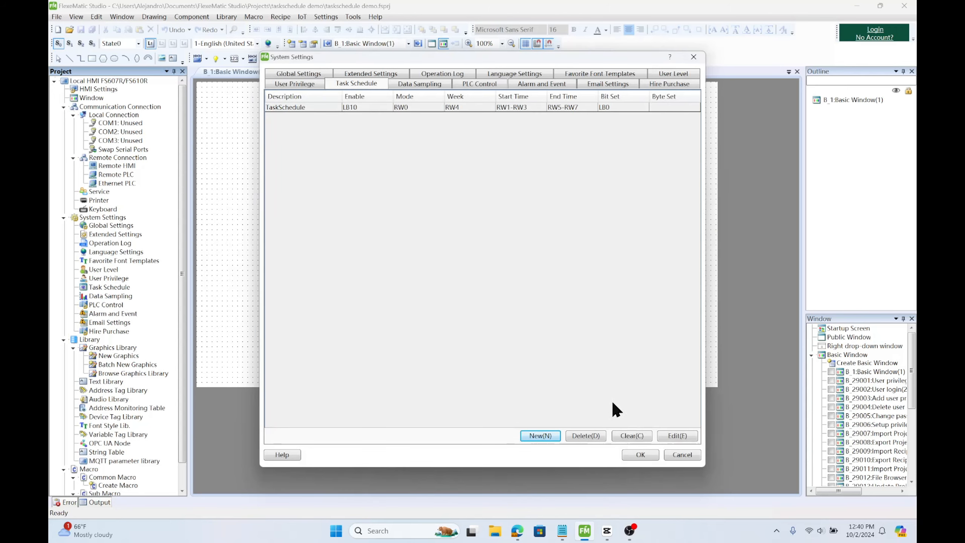
click(640, 456)
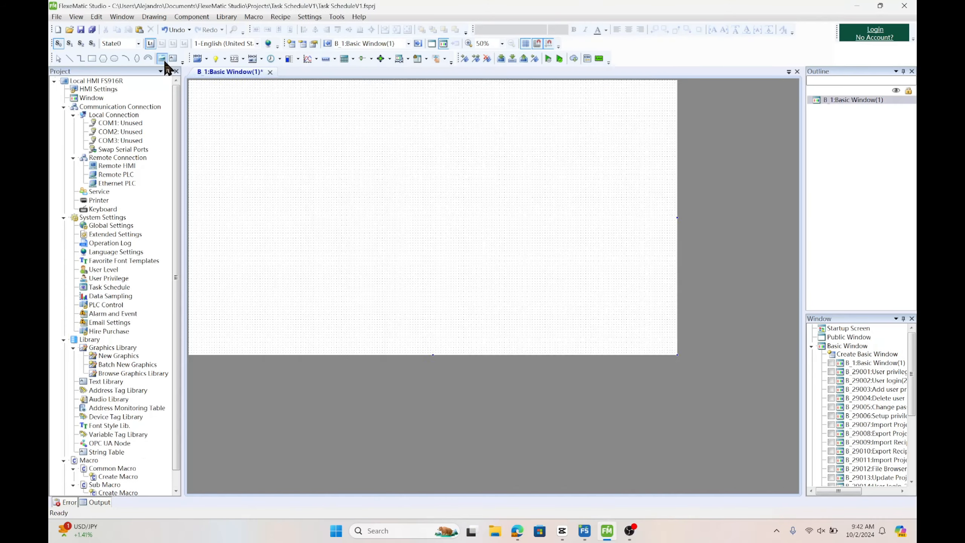
Add a static text label 'Time' with font size 24 near the window's left side
click(173, 58)
click(402, 285)
text(Time)
click(373, 386)
click(361, 272)
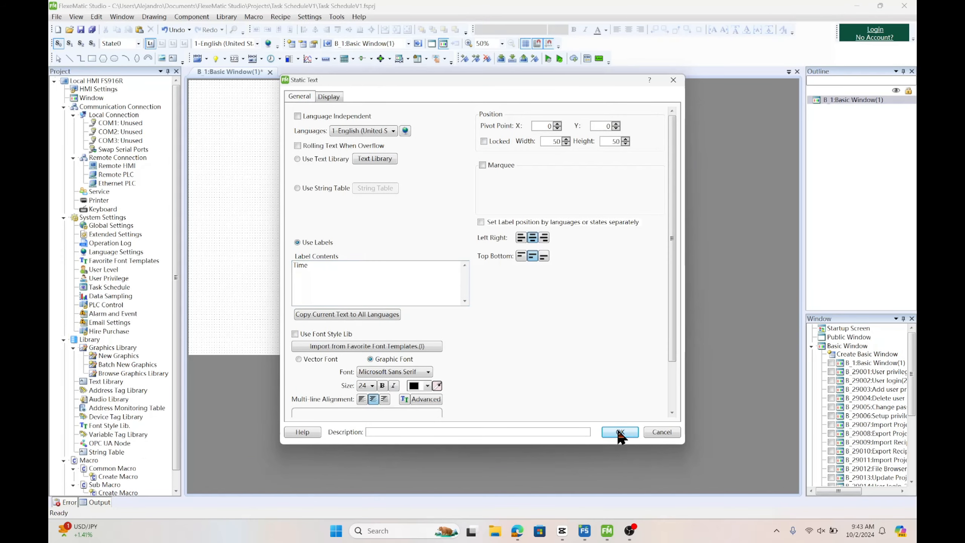
click(619, 431)
click(240, 139)
Add a static text label 'Start' above and to the right of 'Time' with a larger font
click(173, 58)
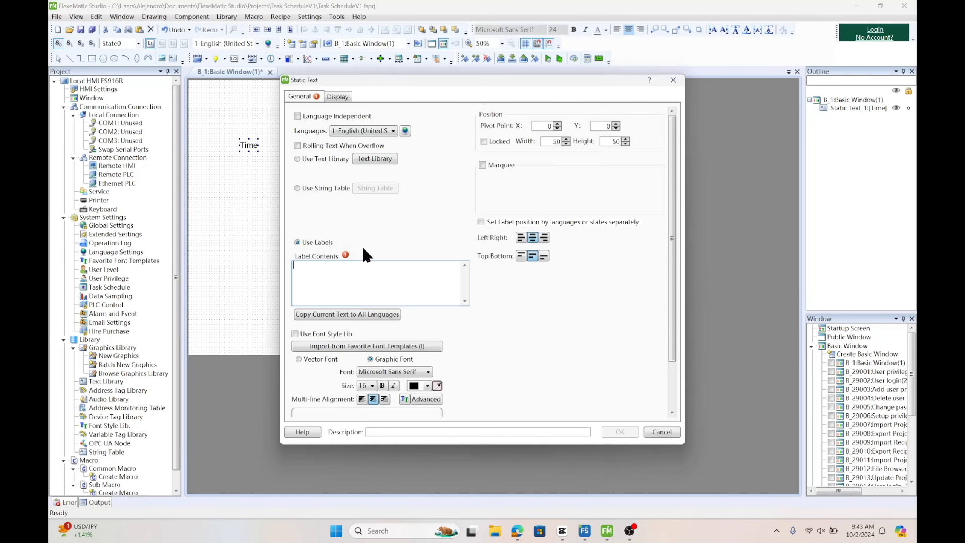
text(Start)
click(372, 386)
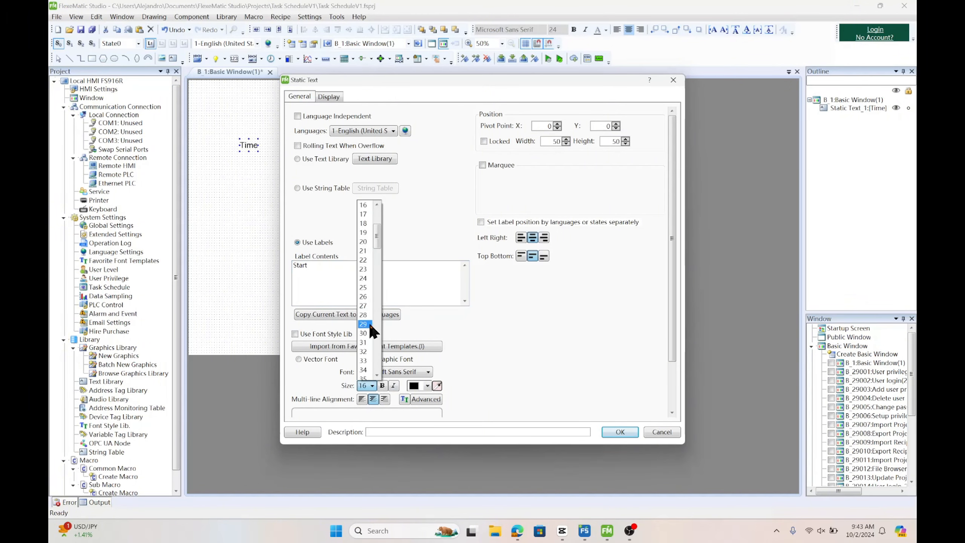
click(365, 352)
click(609, 431)
click(272, 122)
Set the 'Time' label's font size to 46 and nudge it slightly left
double_click(249, 144)
click(455, 380)
scroll(449, 344, down, 3)
click(448, 318)
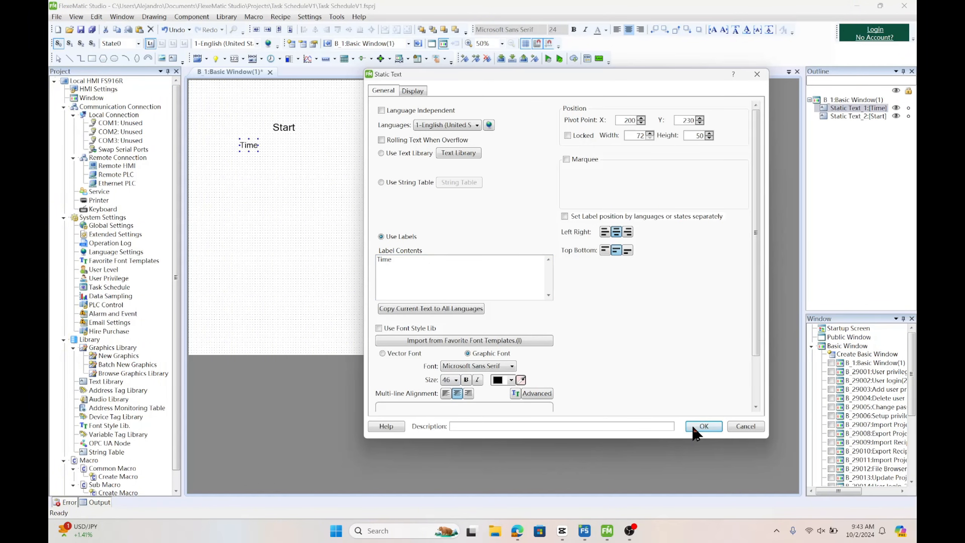
click(693, 427)
drag(266, 147, 244, 150)
Add a static text label 'End' below 'Start'
click(174, 58)
text(End)
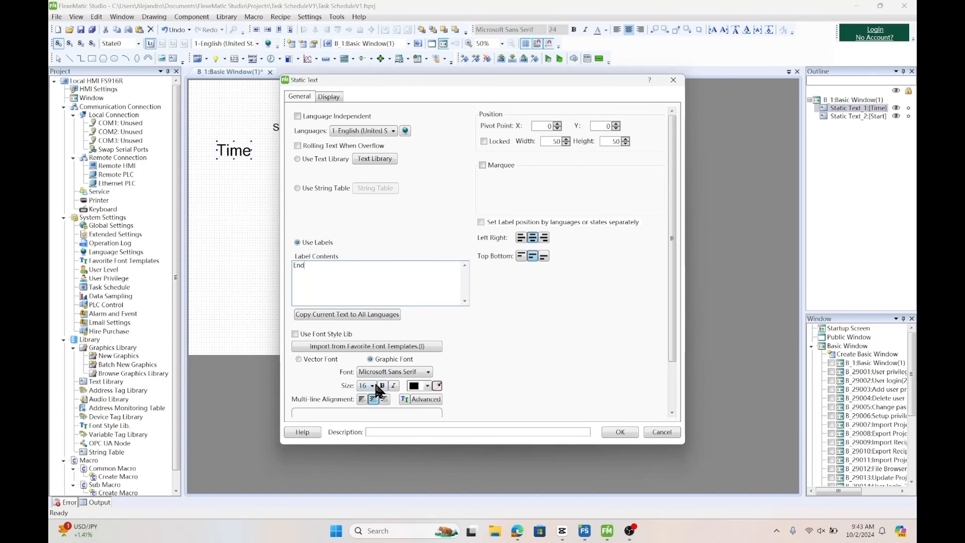
click(619, 432)
click(279, 171)
Add a static text label 'HH' to the right of 'Start' with an adjusted font size
click(174, 57)
text(HH)
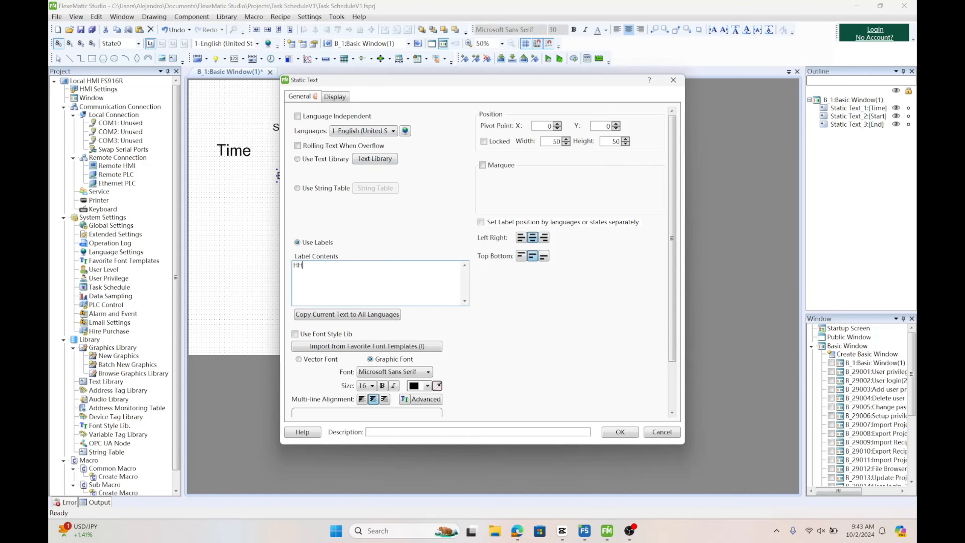
click(373, 386)
click(366, 329)
click(616, 432)
click(336, 108)
Add a static text label 'MM' beside 'HH' and change its font size to match
click(174, 58)
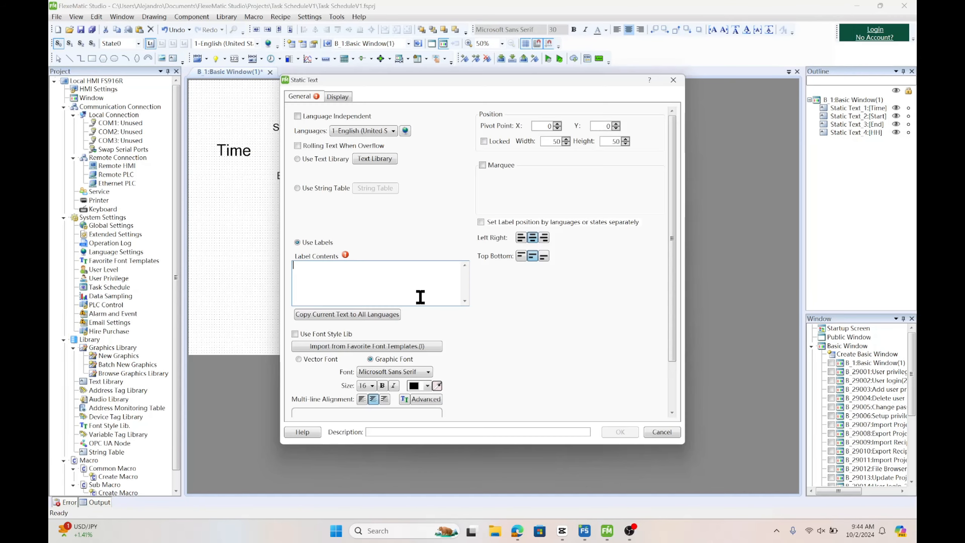
text(MM)
click(619, 432)
click(414, 108)
double_click(418, 112)
click(275, 381)
click(268, 323)
click(522, 426)
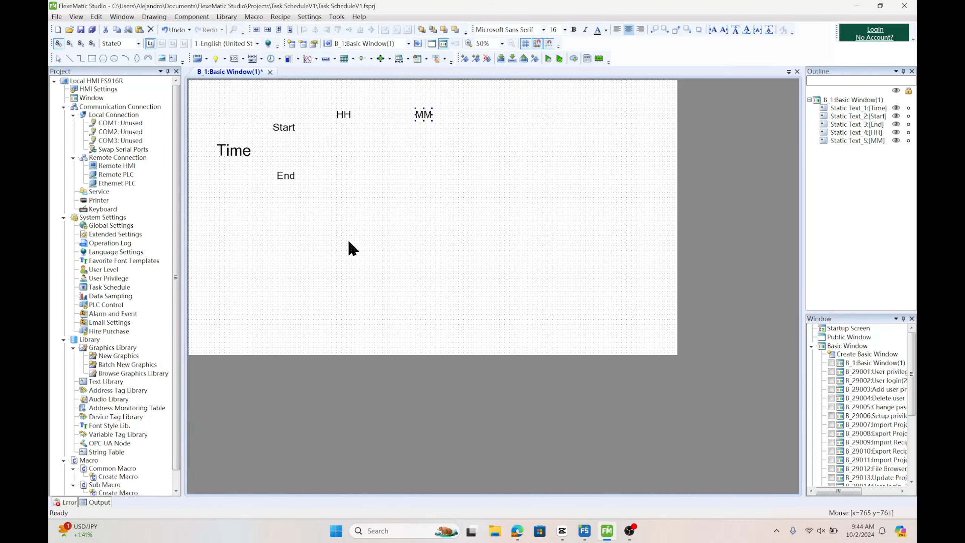
Add a static text label 'SS' beside 'MM' with a matching font size
click(174, 58)
text(SS)
click(376, 392)
click(363, 298)
click(620, 432)
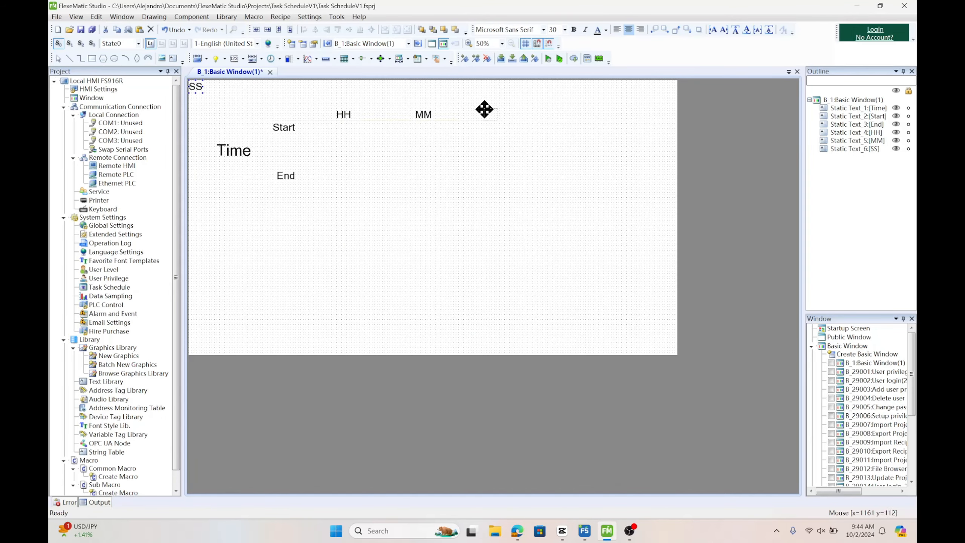
click(484, 109)
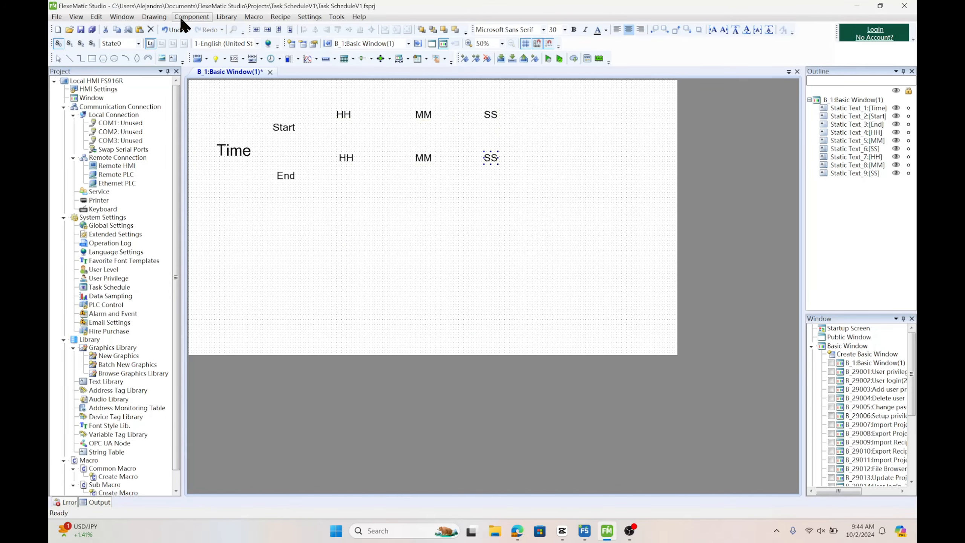
Insert a Numeric Value Input component reading register type RW
click(180, 16)
mouse_move(239, 56)
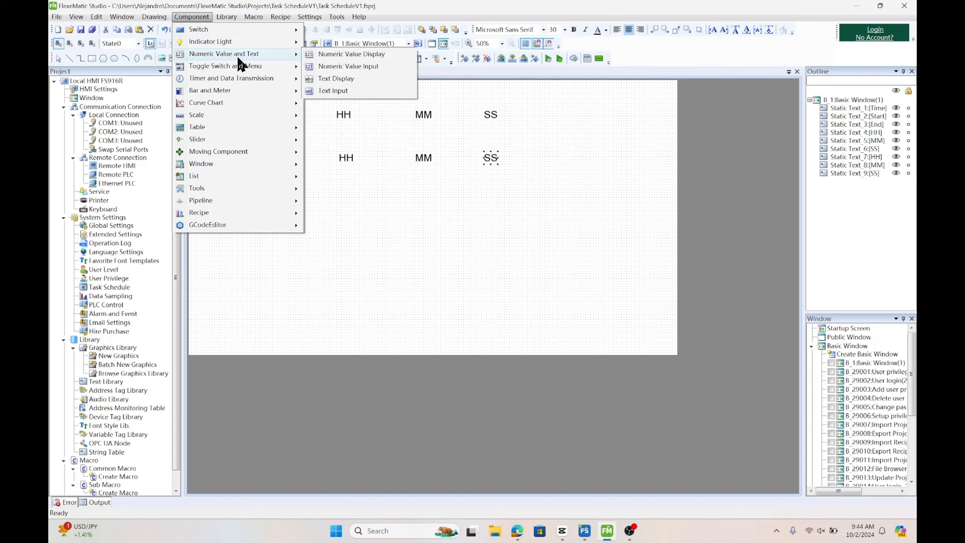
click(358, 65)
click(351, 94)
click(327, 202)
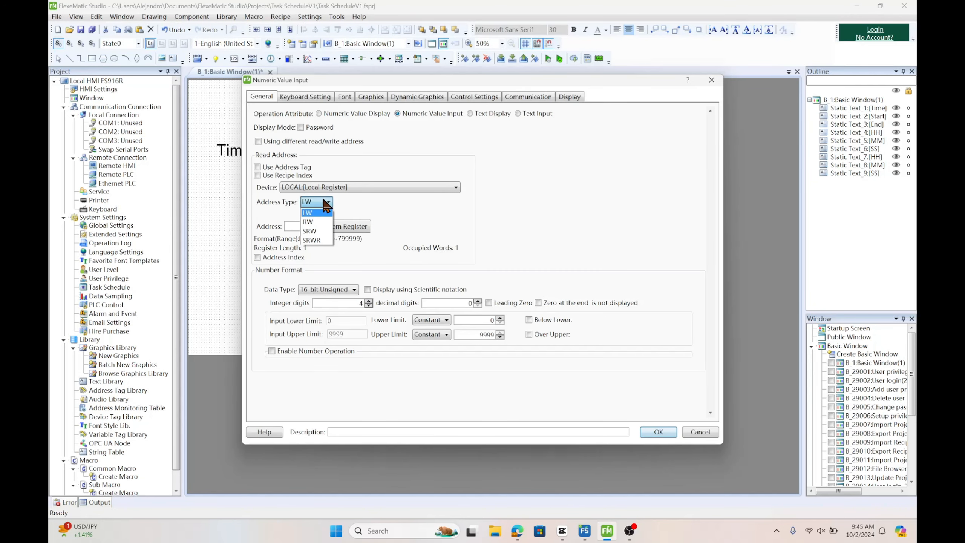
click(308, 222)
click(659, 432)
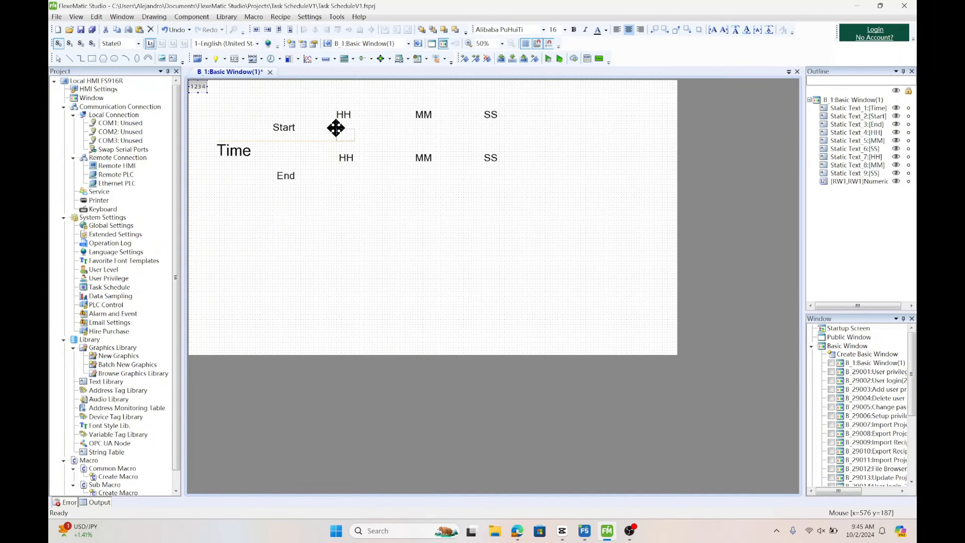
Place the numeric input under 'HH' and multi-copy it into four copies across horizontally
mouse_move(336, 128)
mouse_down()
mouse_move(375, 147)
mouse_move(353, 131)
mouse_up()
right_click(351, 135)
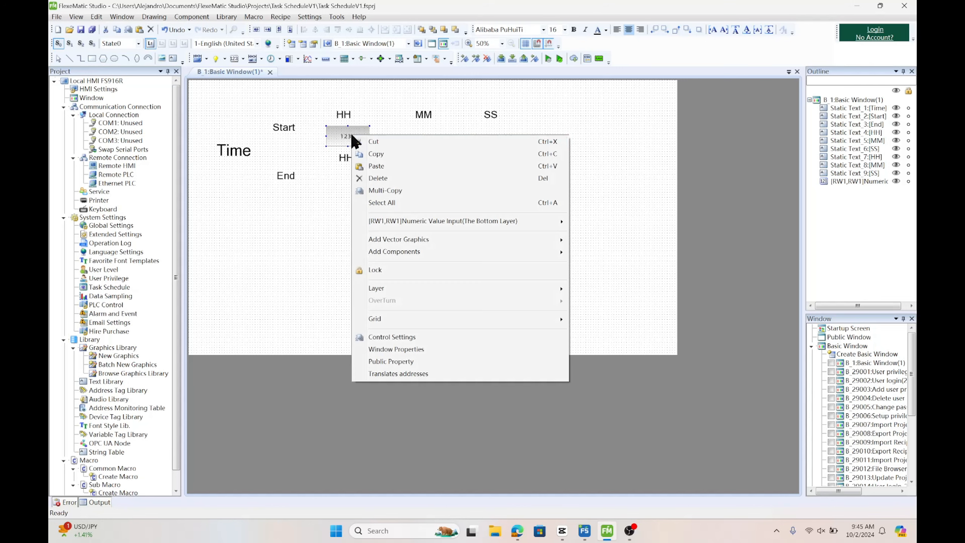
click(399, 190)
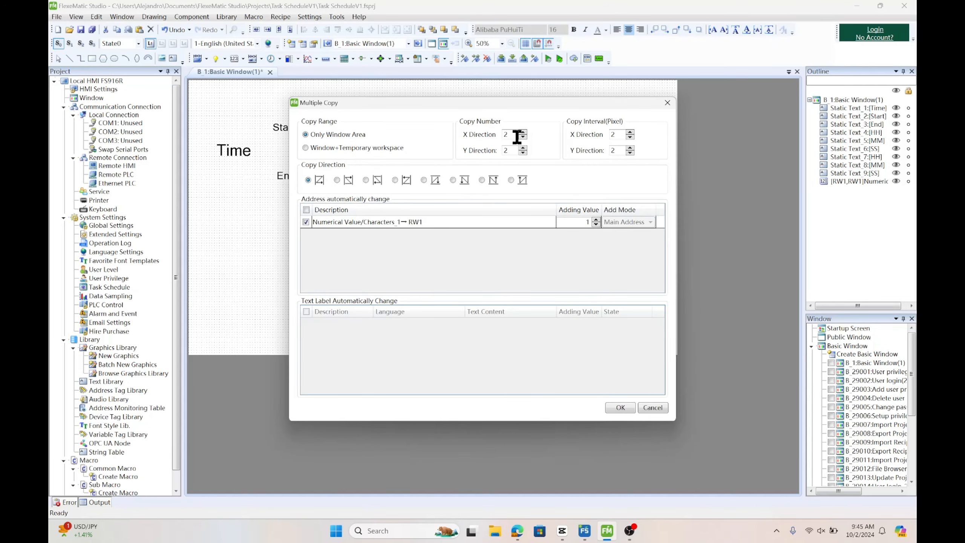
click(523, 152)
click(523, 132)
click(523, 132)
click(620, 407)
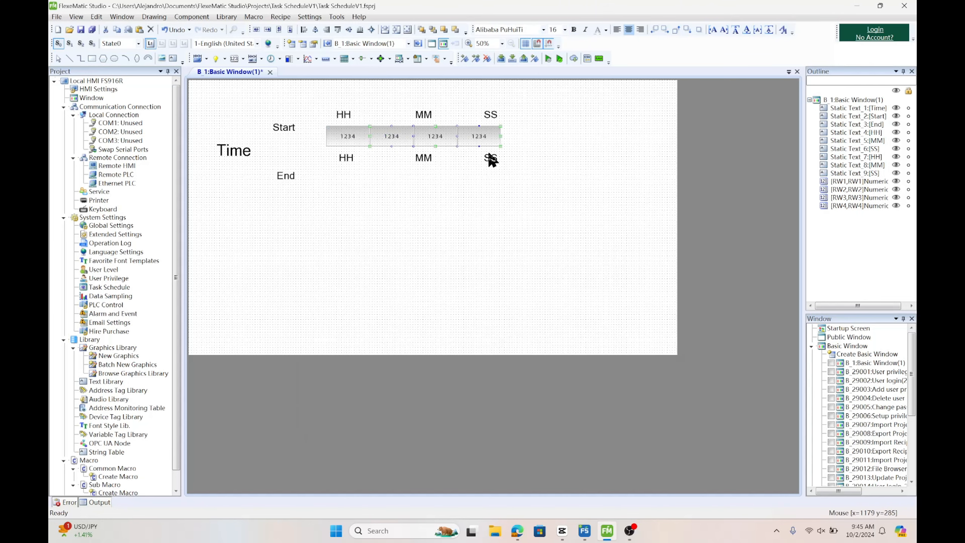
Rearrange the copied numeric inputs under 'MM' and 'SS', deleting the surplus fourth input
drag(502, 140, 513, 145)
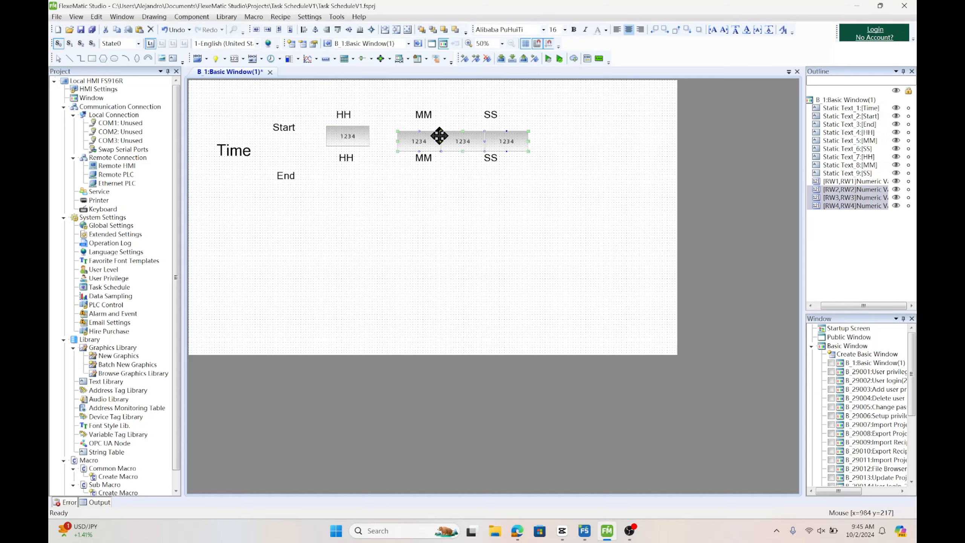
drag(425, 140, 427, 132)
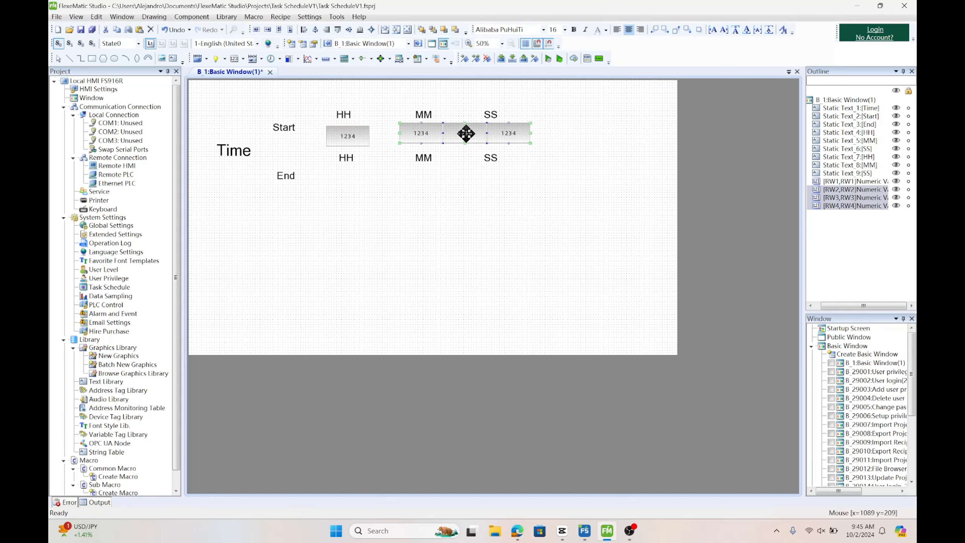
click(507, 133)
right_click(516, 135)
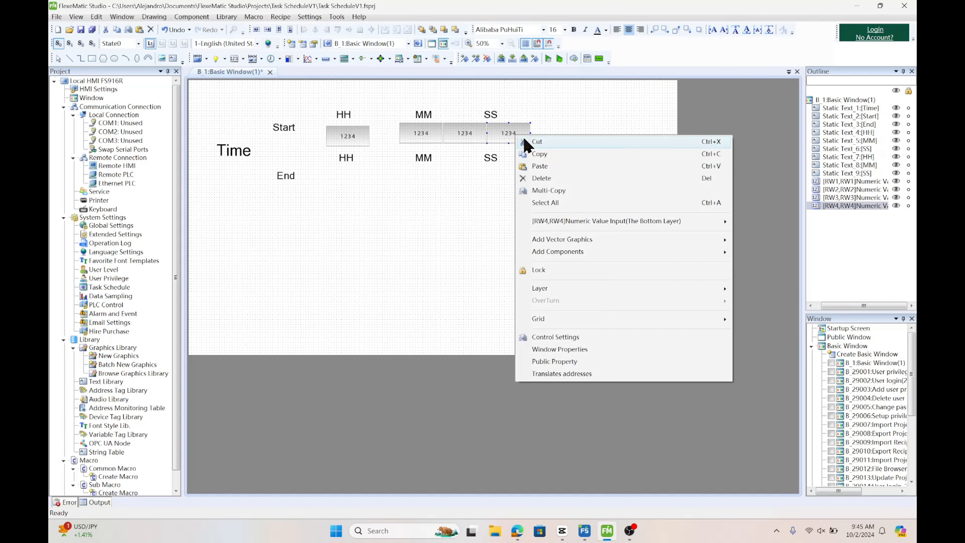
click(526, 177)
click(464, 130)
drag(465, 130, 495, 133)
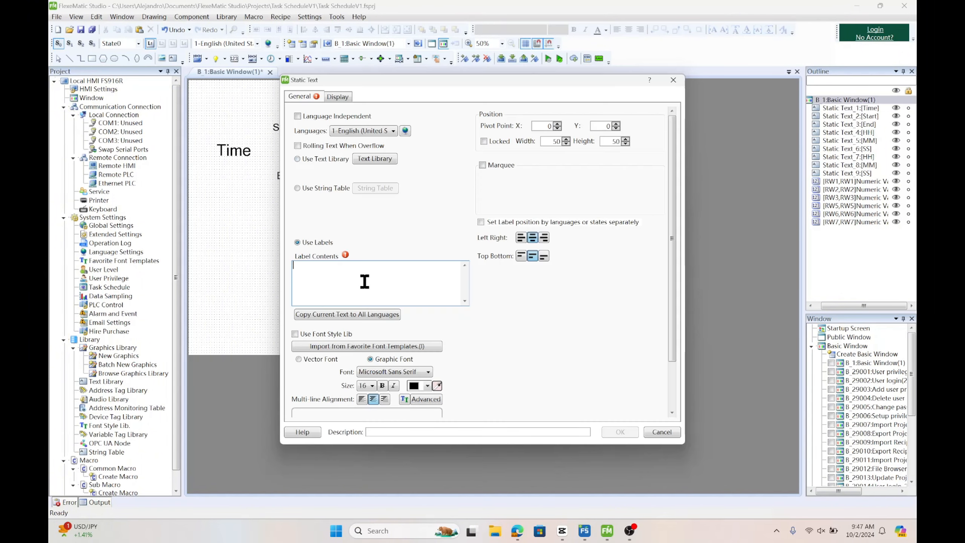
Add a static text label 'Day' with font size 30 and position it below 'Time'
text(Day)
click(368, 386)
click(364, 349)
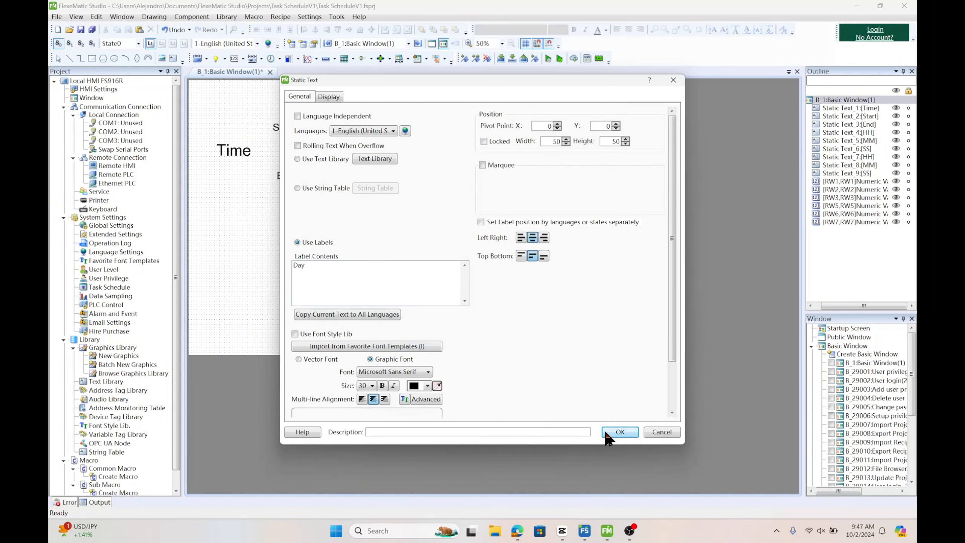
click(371, 385)
click(364, 351)
click(623, 434)
click(243, 253)
drag(252, 257, 247, 258)
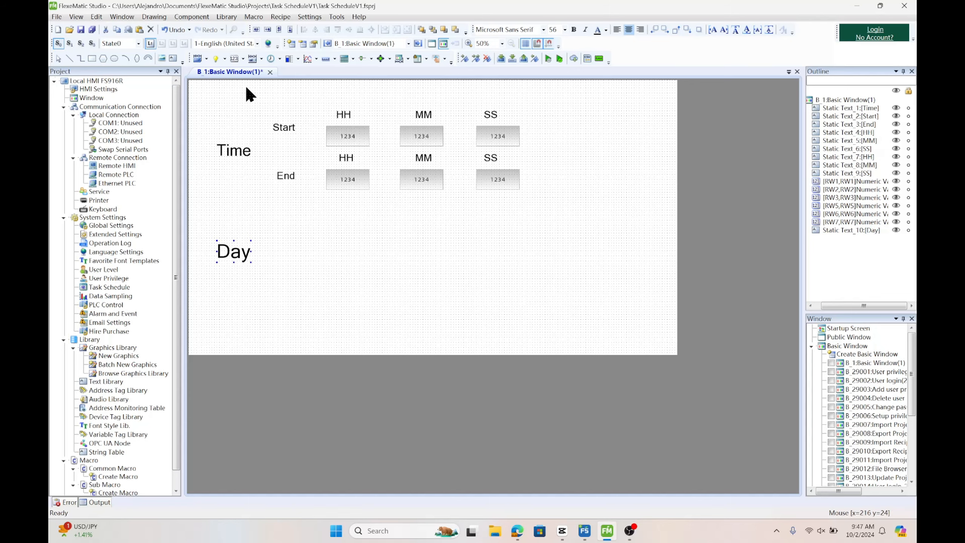
Copy the 'Start' and 'End' labels and paste them beside 'Day'
drag(266, 115, 282, 276)
key(ctrl+c)
key(ctrl+v)
click(361, 259)
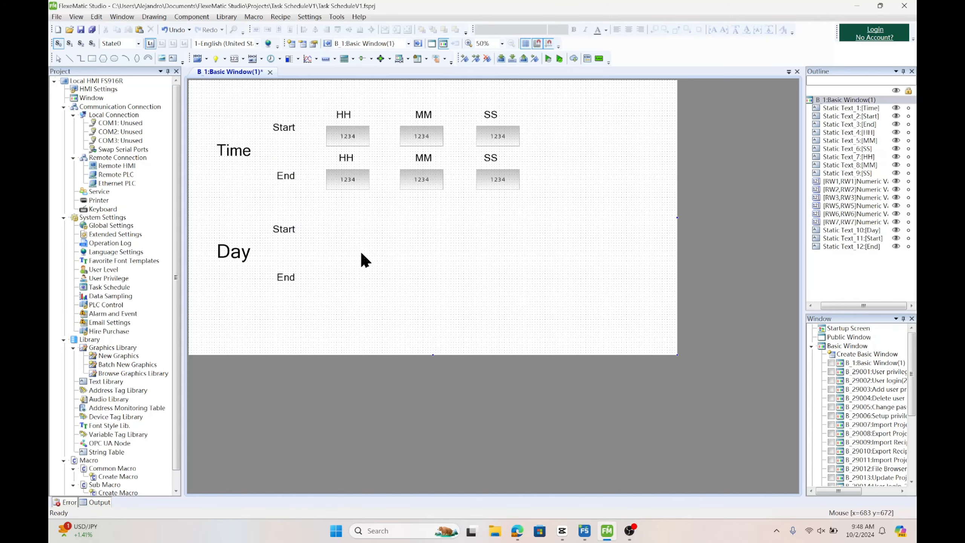
Add a static text label 'Sun' with font size 30 above the Day row's Start line
click(173, 58)
click(357, 276)
text(Sun)
click(371, 385)
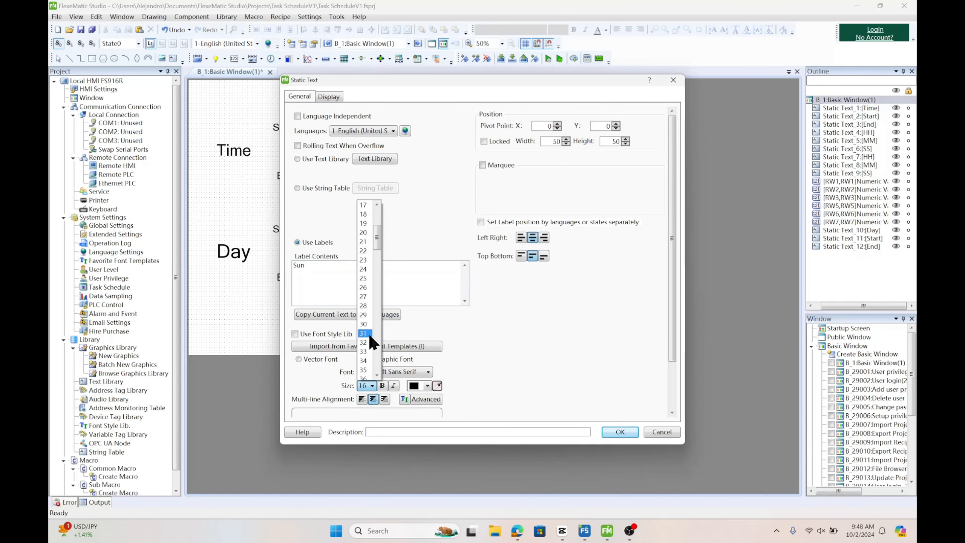
click(368, 331)
click(620, 432)
Multi-copy the 'Sun' label into six copies across horizontally
click(329, 211)
right_click(334, 214)
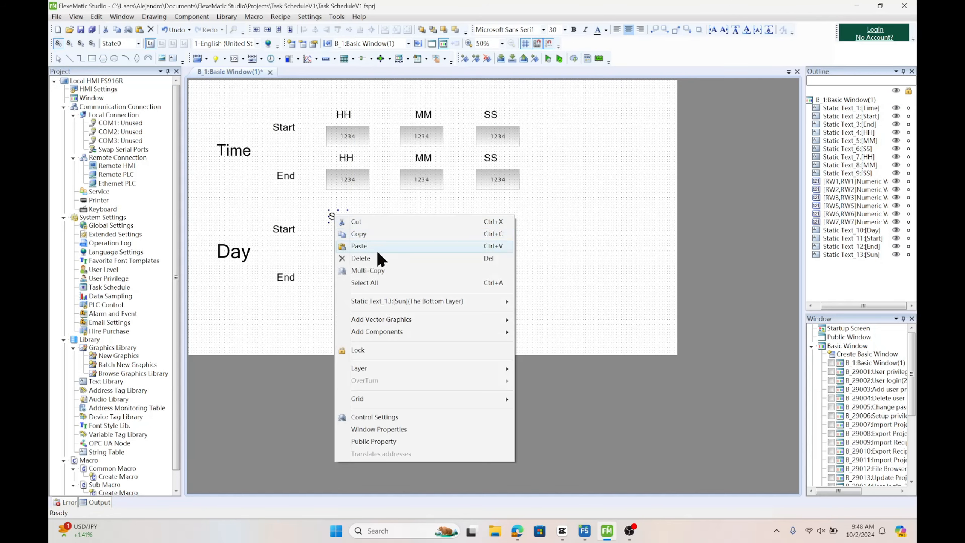
click(375, 270)
click(523, 132)
click(523, 132)
click(523, 132)
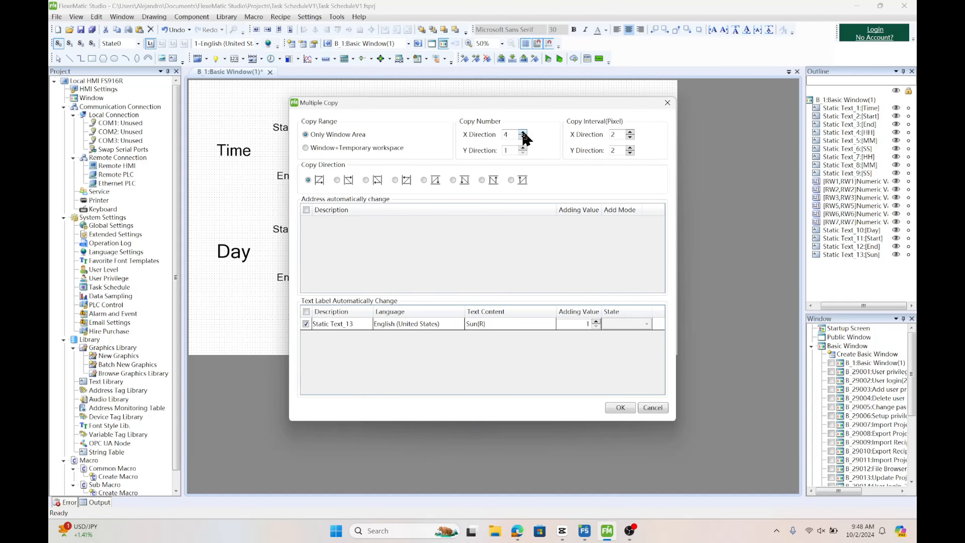
click(620, 407)
Space the copied day labels out evenly across the row
drag(431, 216, 528, 216)
click(426, 217)
mouse_move(426, 217)
mouse_down()
mouse_move(485, 217)
mouse_move(379, 220)
mouse_move(439, 219)
mouse_up()
Insert a Bit Indicator Light and add a Press, Inverse bit-setting switch function on an RW word bit
click(191, 17)
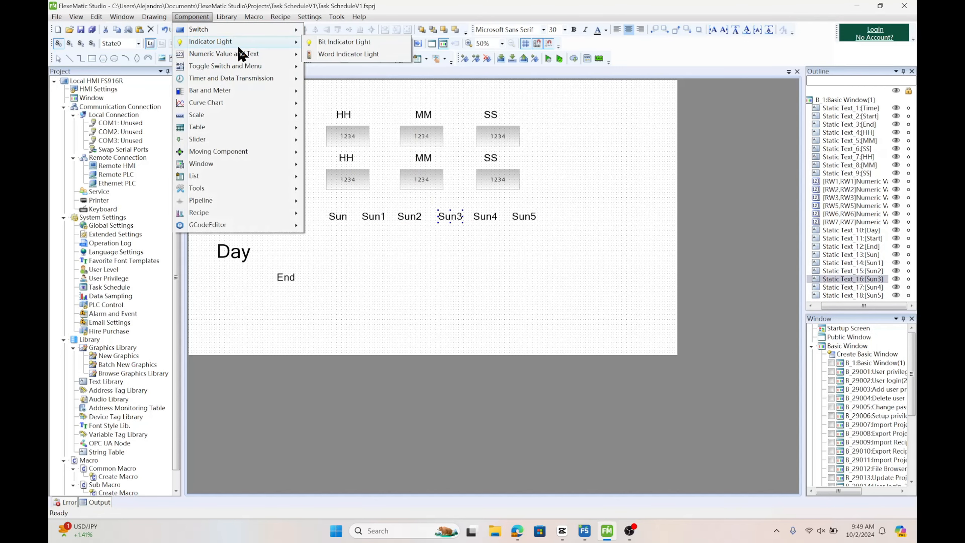
click(320, 43)
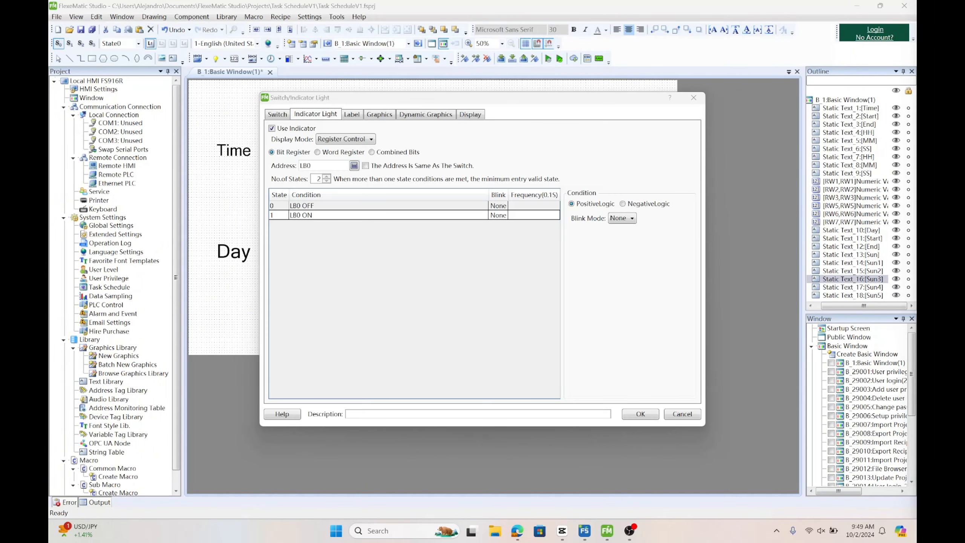
click(277, 115)
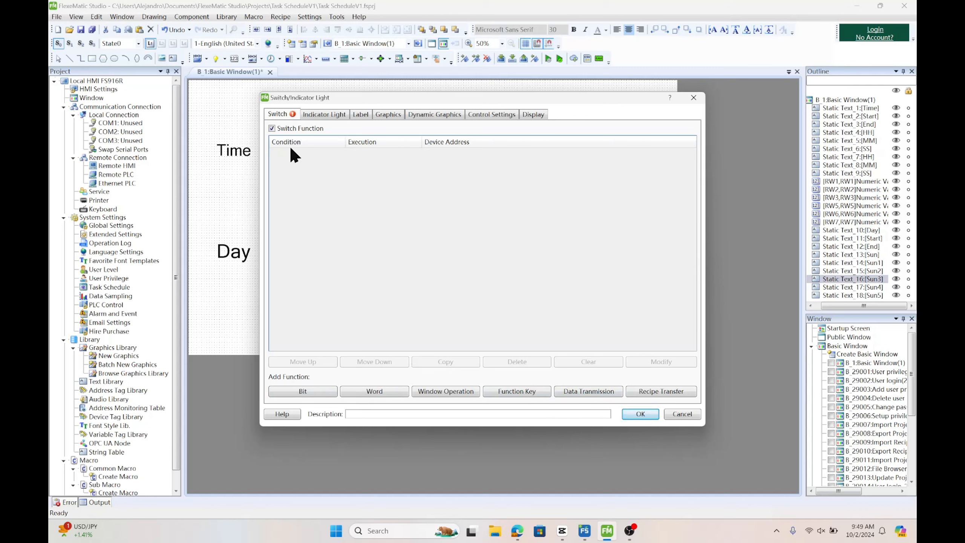
click(325, 391)
click(505, 186)
click(480, 212)
click(471, 216)
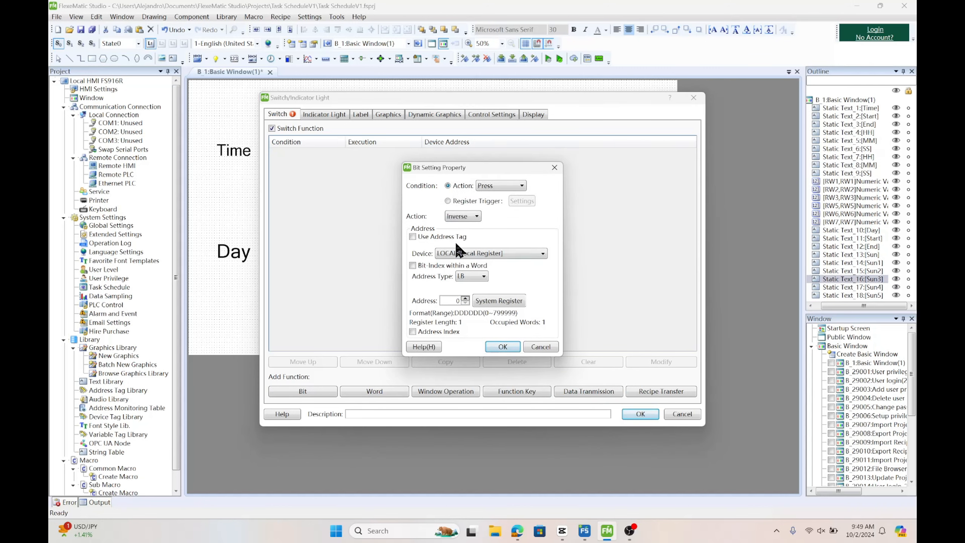
click(455, 240)
click(412, 265)
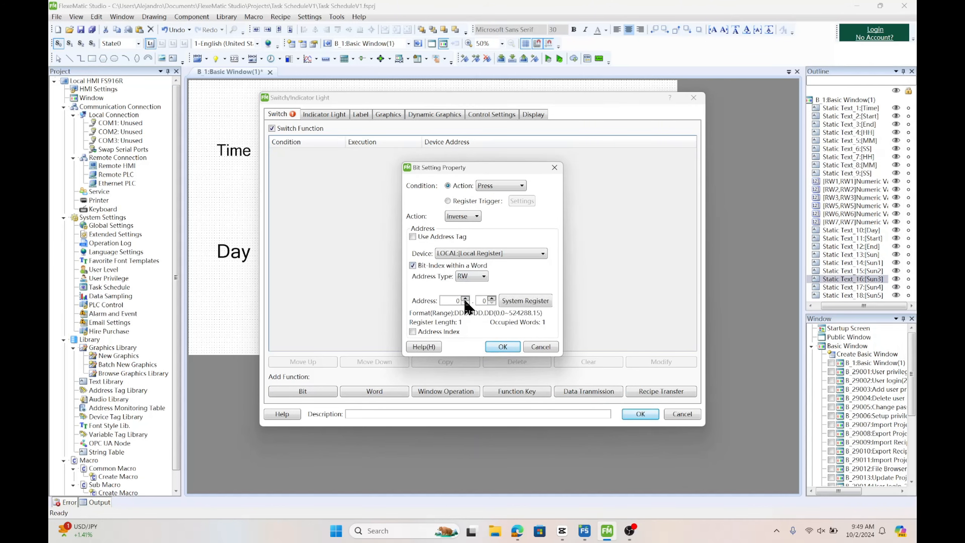
click(502, 347)
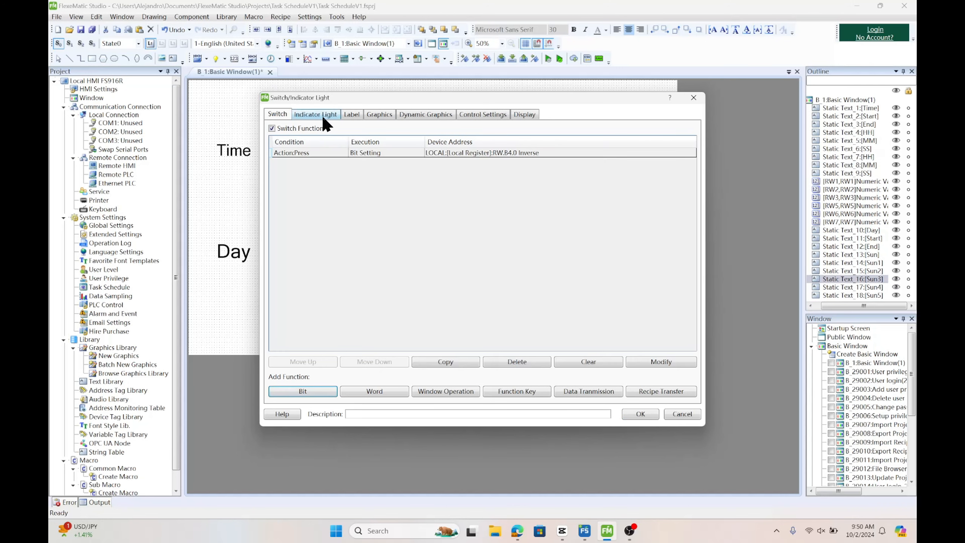
Make the indicator's address the same as the switch and finish the component
click(323, 114)
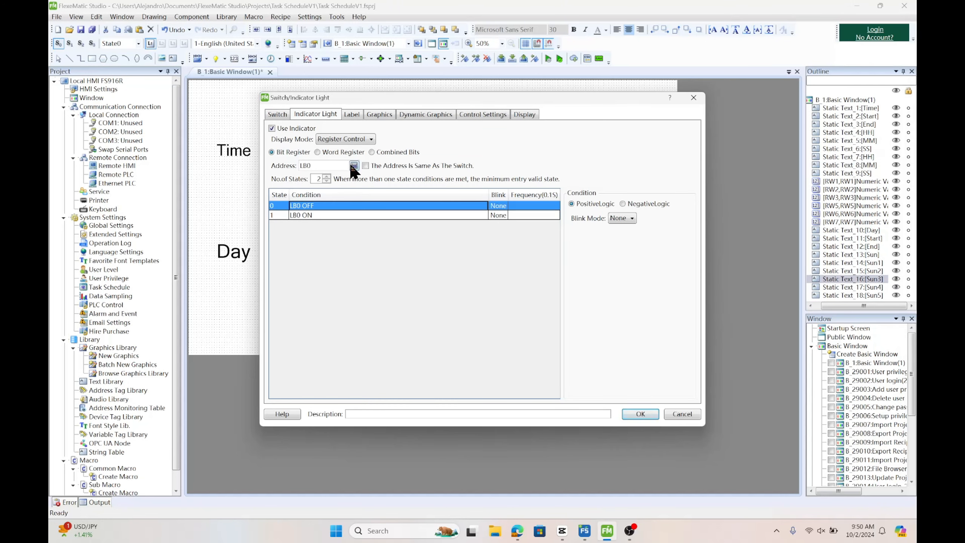
click(365, 165)
click(351, 115)
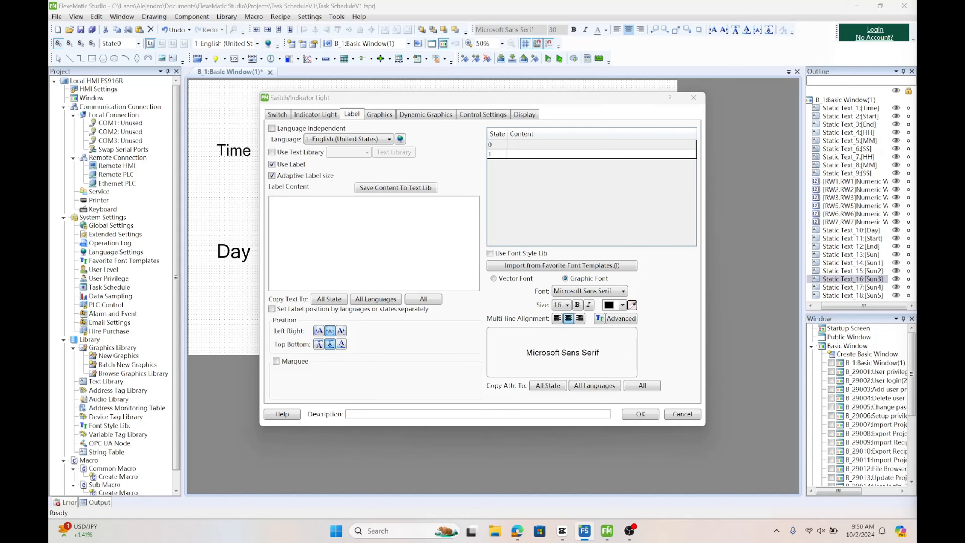
click(379, 114)
click(483, 114)
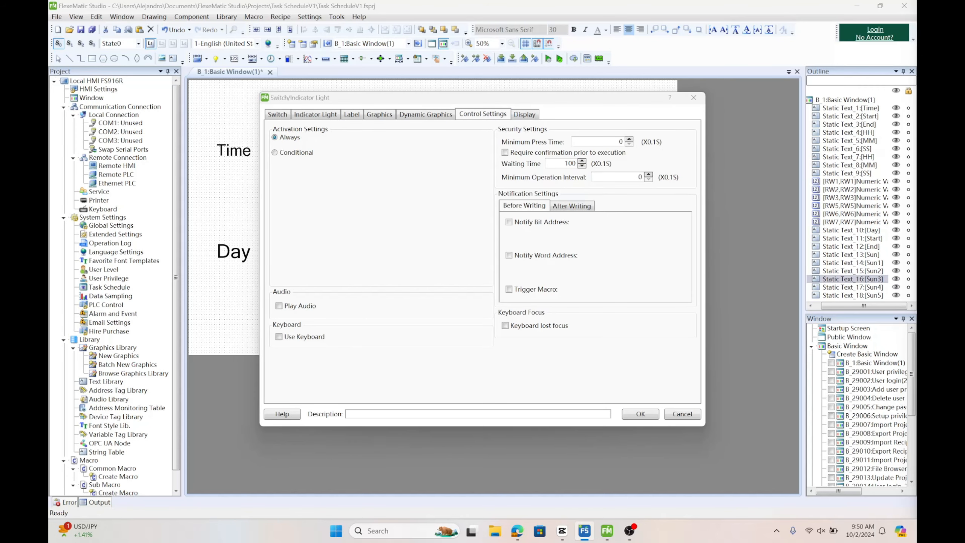
click(640, 414)
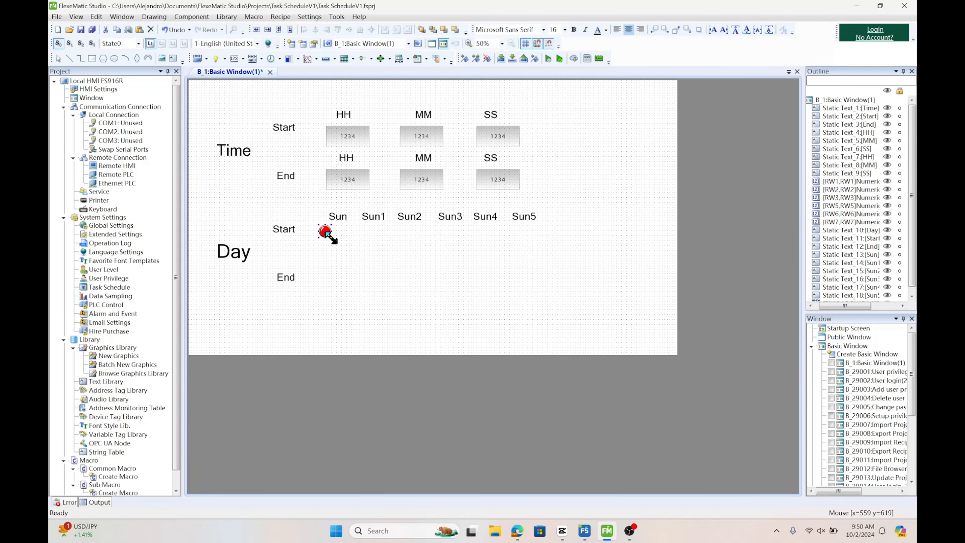
Place the indicator under 'Sun' and multi-copy it five times across with incrementing sub-address
click(334, 243)
right_click(334, 243)
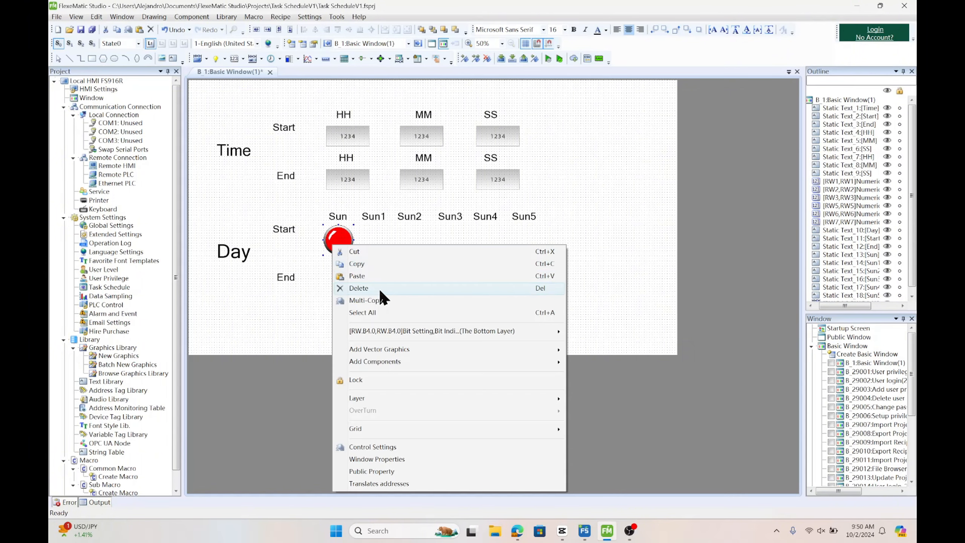
click(384, 297)
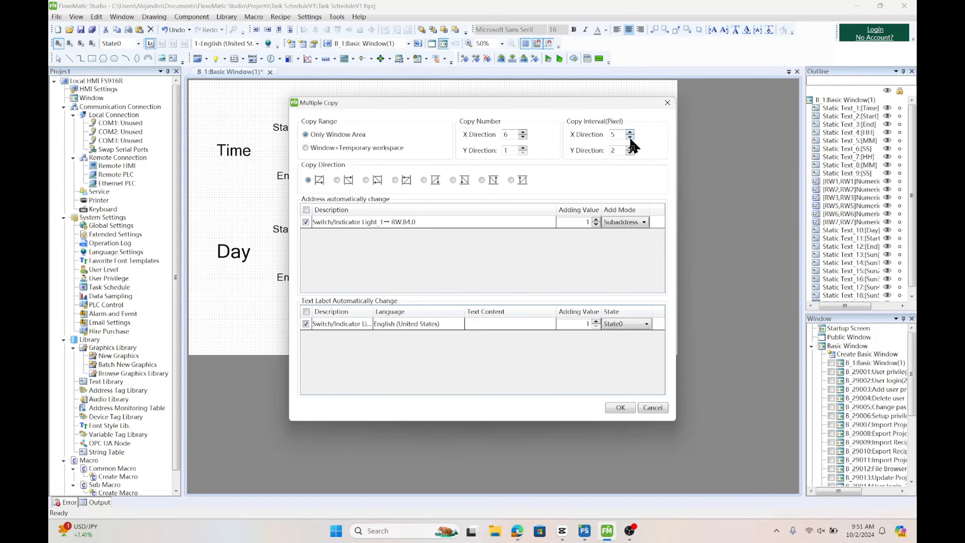
click(620, 407)
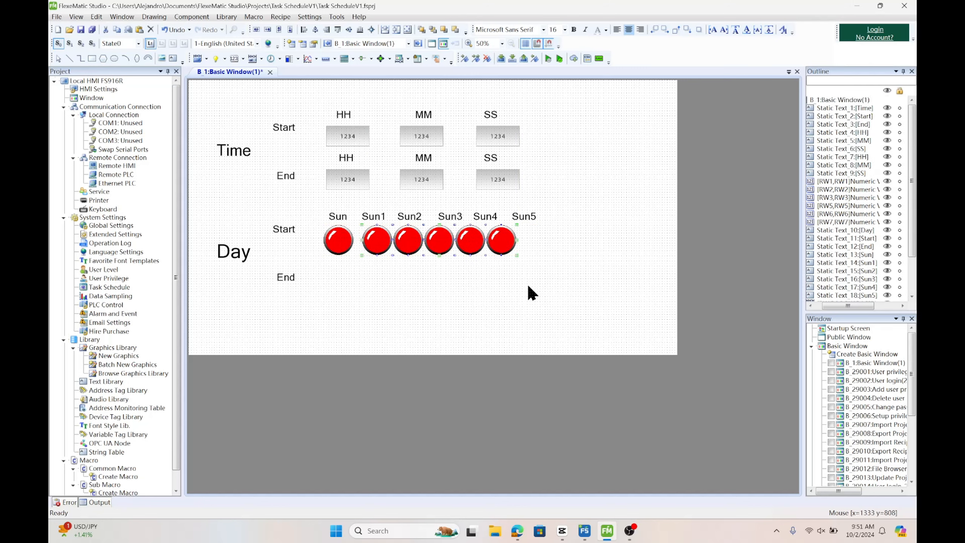
Rearrange the indicator lights so each sits under a day label
drag(501, 239, 454, 240)
click(411, 237)
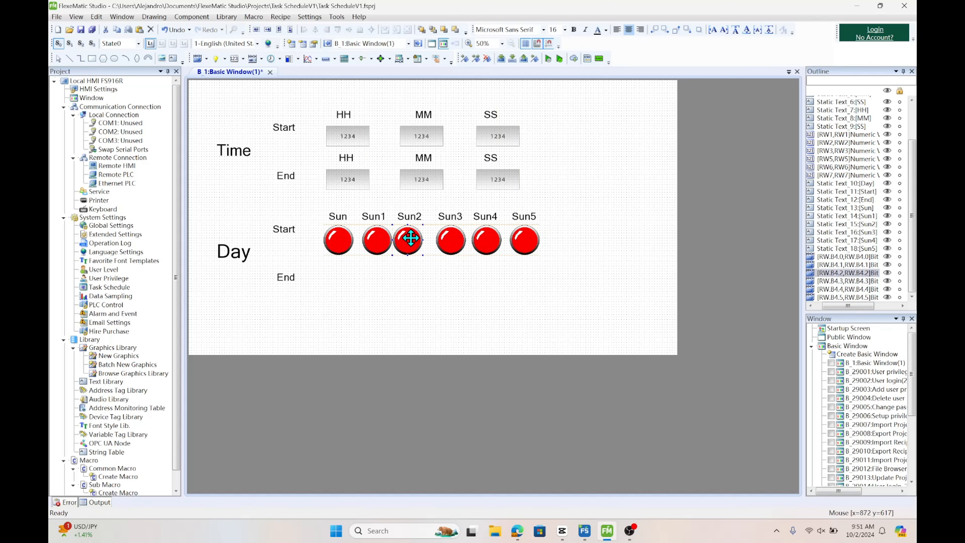
click(433, 283)
Rename the second and third day labels to 'Mon' and 'Tues'
double_click(361, 216)
text(M)
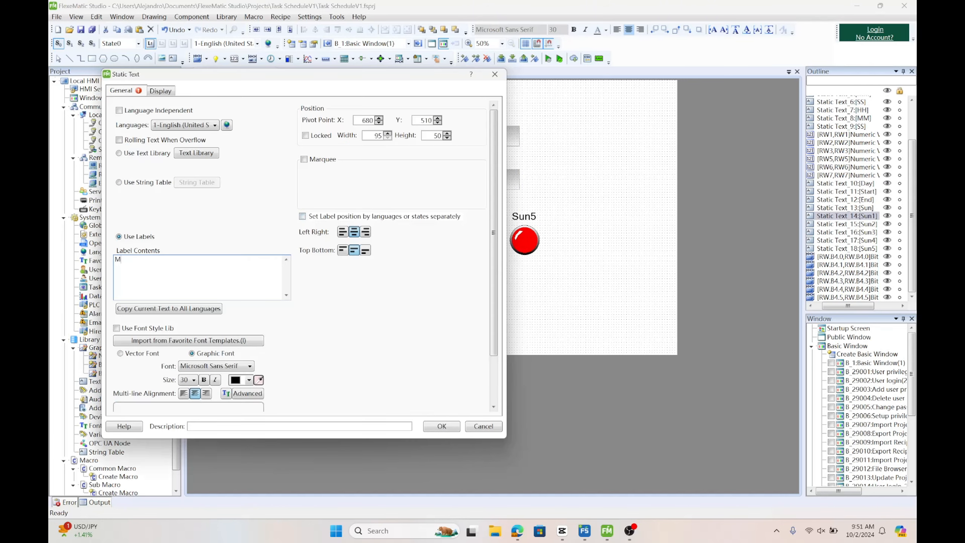
text(on)
click(448, 427)
double_click(409, 215)
text(Tues)
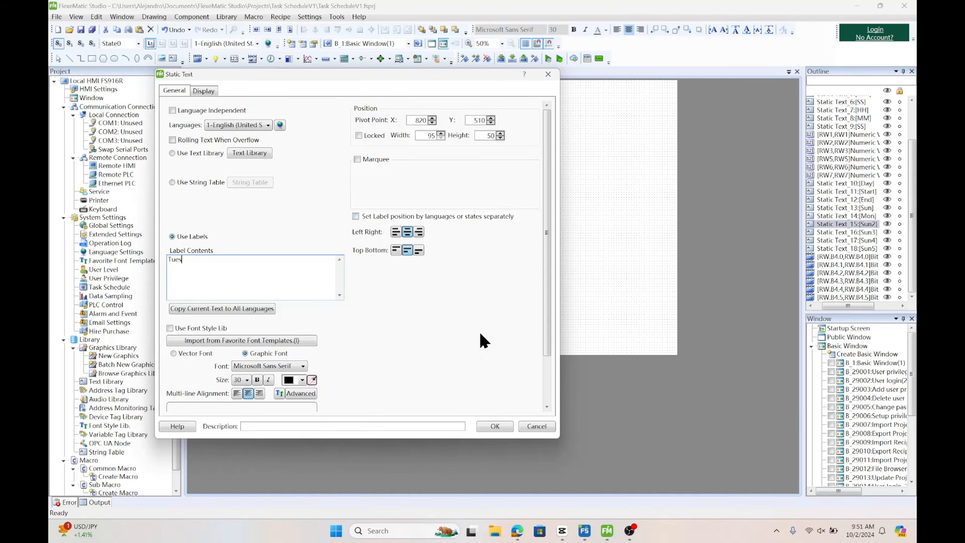
click(494, 425)
Rename the fourth and fifth day labels to 'Wed' and 'Thur'
double_click(448, 216)
text(Wed)
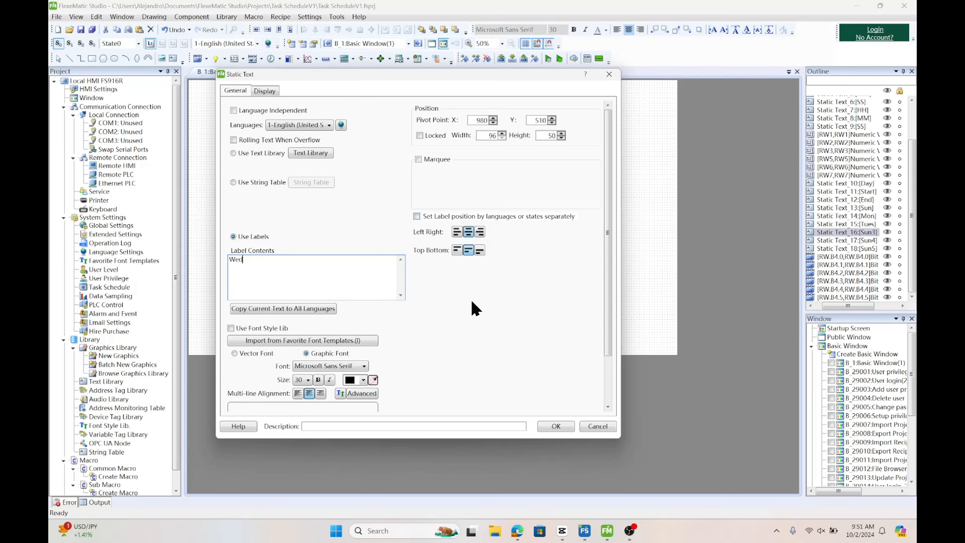
click(556, 426)
double_click(490, 216)
text(Thur)
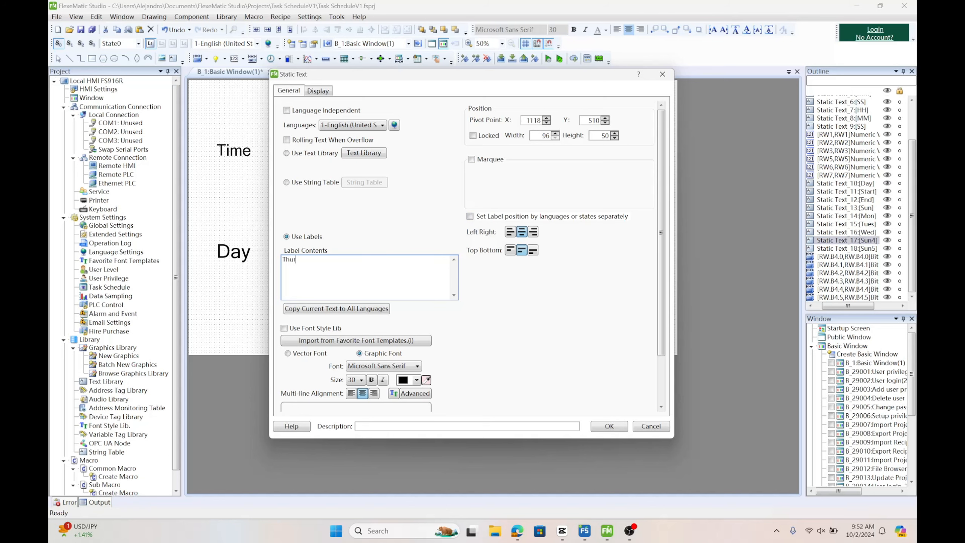
click(612, 425)
Rename the last two day labels to 'Fri' and 'Sat'
double_click(523, 217)
key(BackSpace)
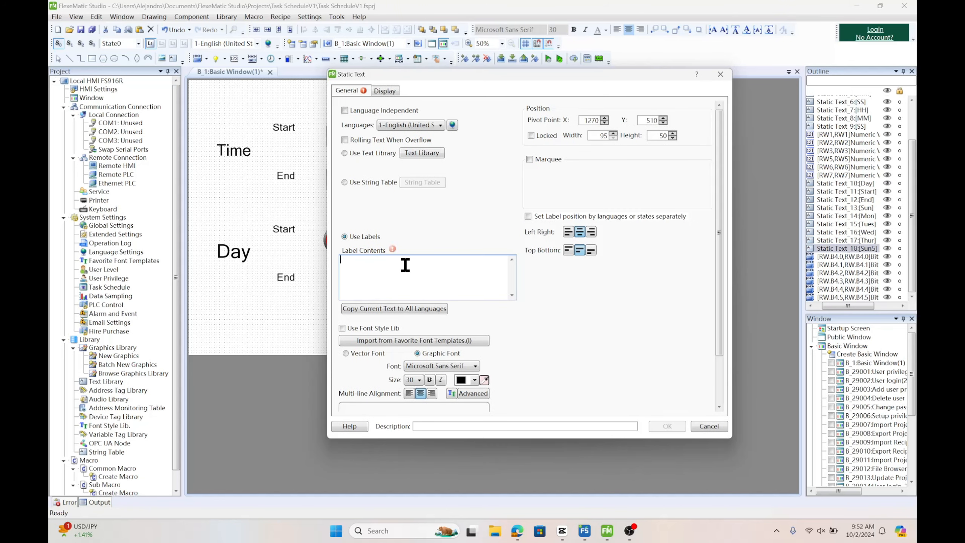
text(Fri)
click(667, 425)
double_click(558, 216)
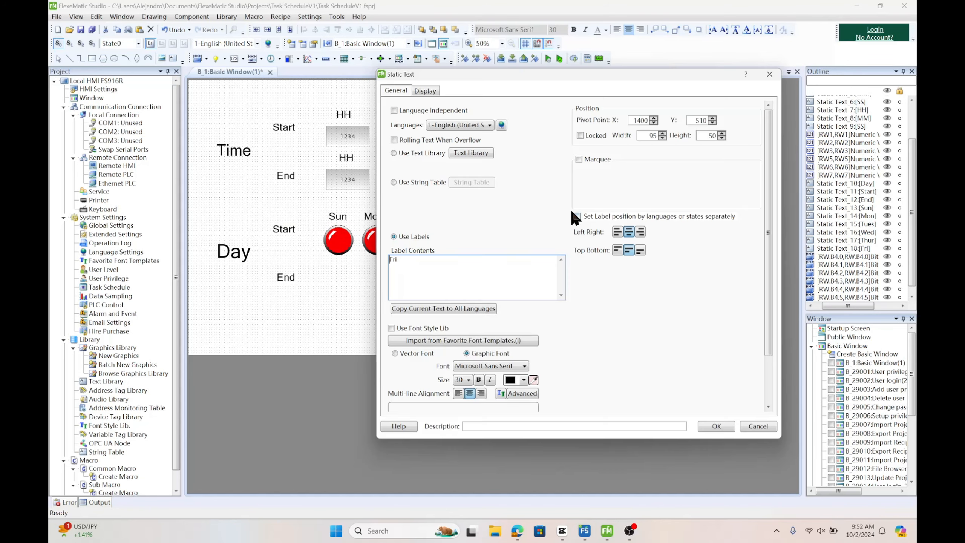
click(417, 278)
key(BackSpace)
key(BackSpace)
key(BackSpace)
text(Sat)
click(706, 424)
Copy the 'Fri' indicator and place the copy under 'Sat'
click(527, 244)
key(ctrl+c)
key(ctrl+v)
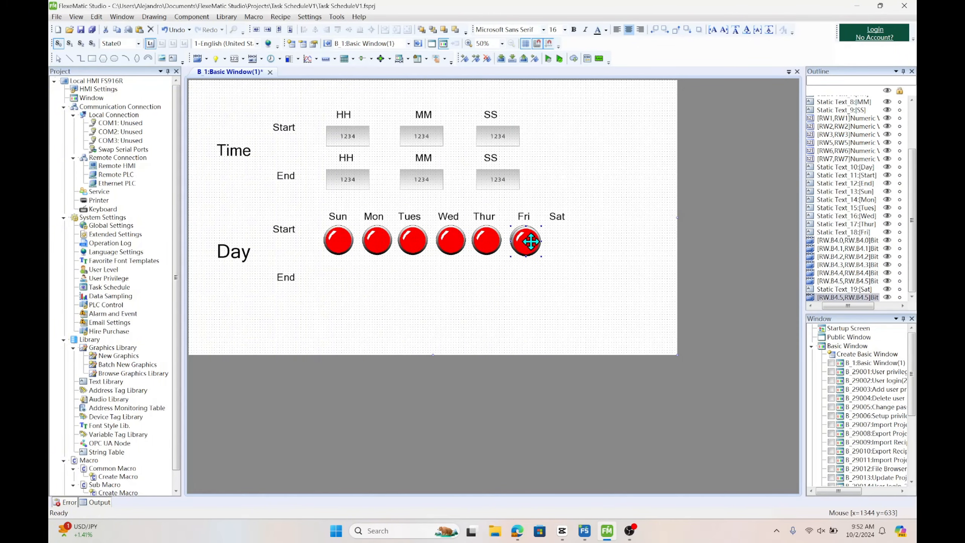
drag(531, 241, 568, 241)
Duplicate the row of day labels and indicators into a second row beside 'End'
drag(315, 204, 605, 263)
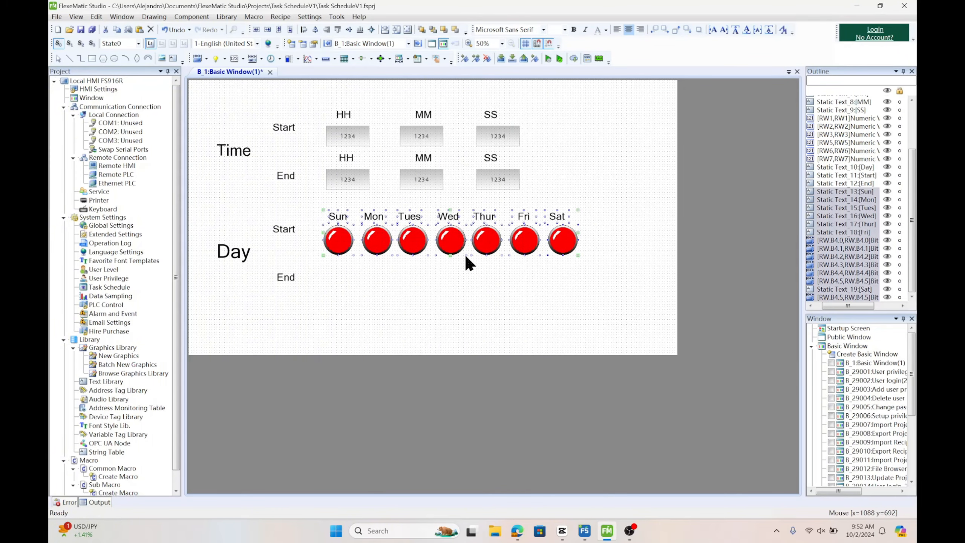
right_click(383, 232)
click(402, 252)
key(Return)
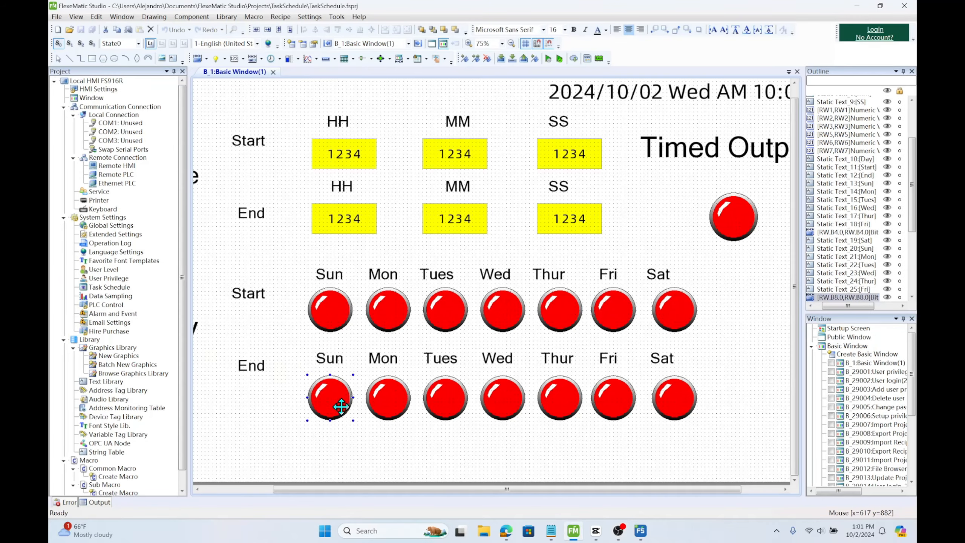
Inspect the switch and indicator addresses of the start and end day lights in the finished project
double_click(338, 403)
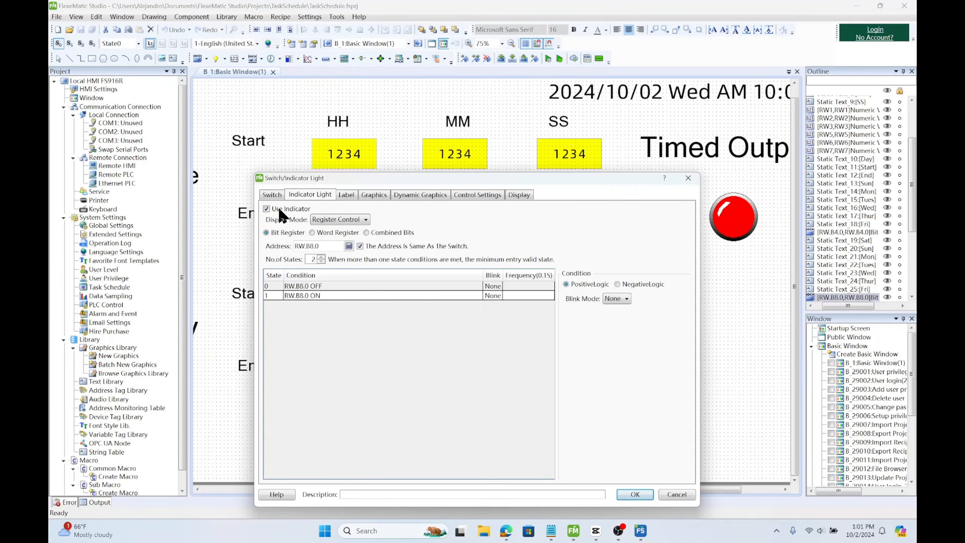
click(273, 194)
double_click(338, 233)
click(558, 243)
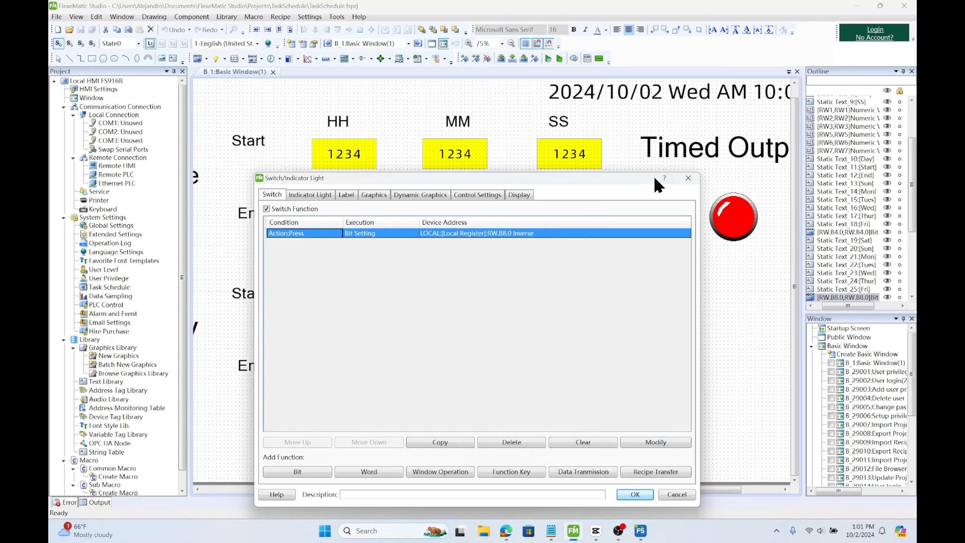
click(688, 177)
double_click(672, 394)
click(478, 109)
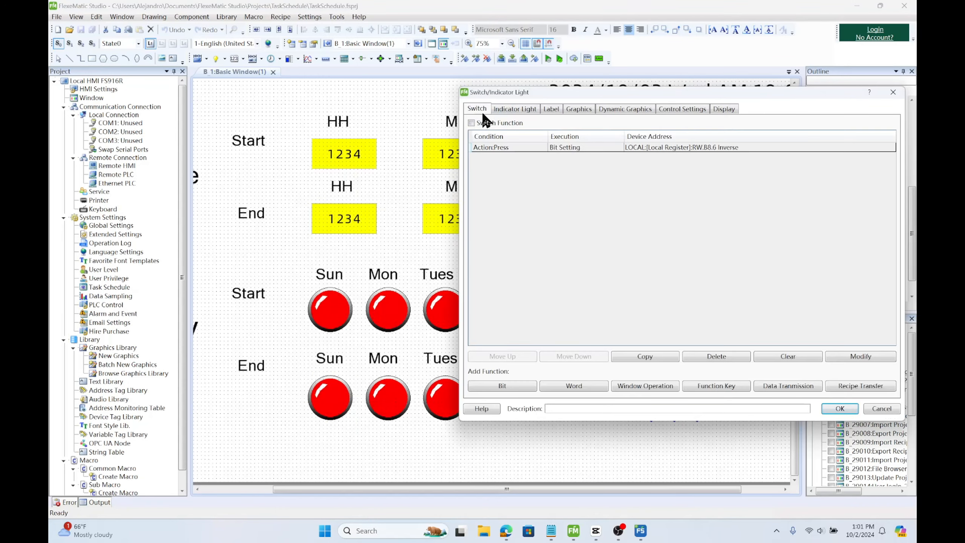
click(893, 92)
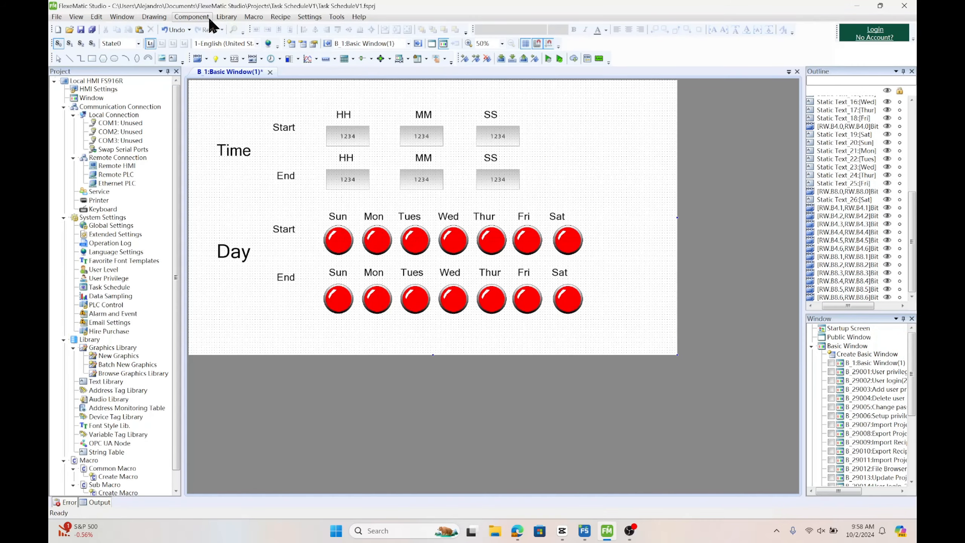
Insert a digital calendar clock with font size 40 and place it at the window's top right
click(205, 16)
mouse_move(228, 187)
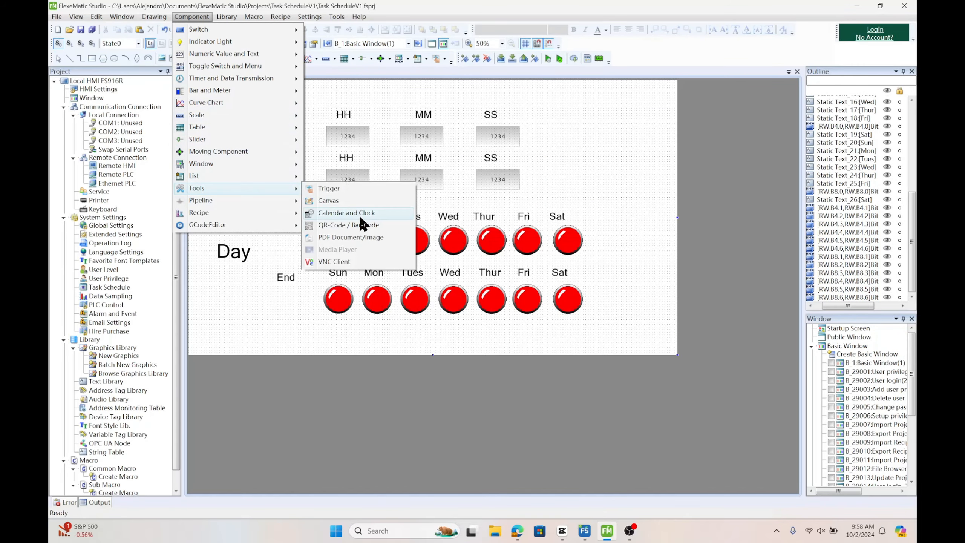
click(359, 213)
scroll(387, 241, down, 2)
scroll(452, 322, right, 2)
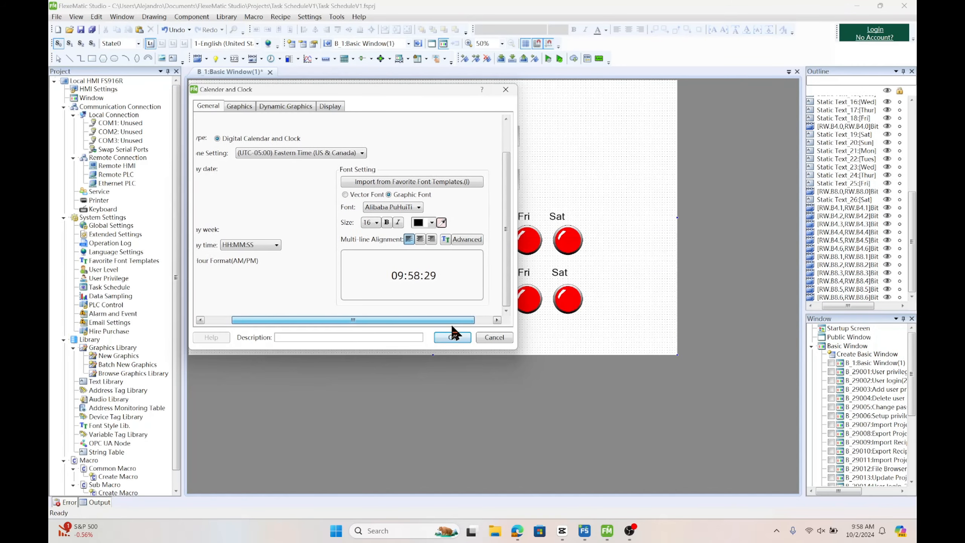
drag(452, 325, 359, 332)
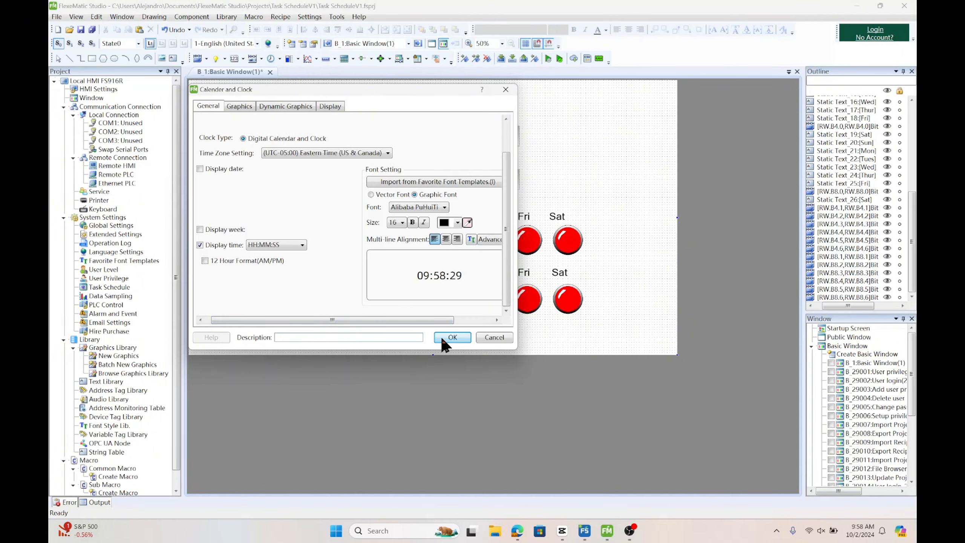
click(401, 222)
click(396, 376)
click(452, 337)
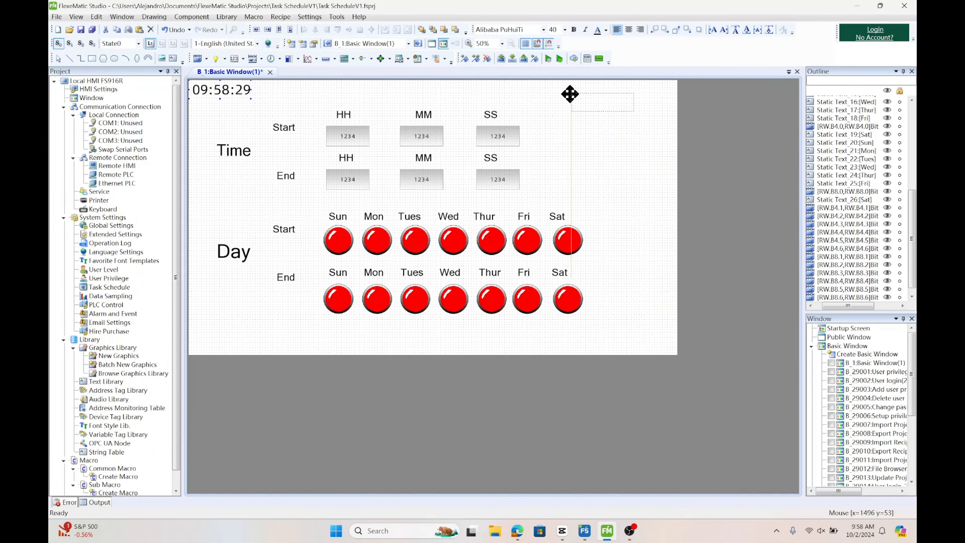
drag(570, 94, 545, 99)
Enable the date and day-of-week display on the calendar clock
double_click(558, 99)
click(364, 314)
click(331, 253)
click(576, 421)
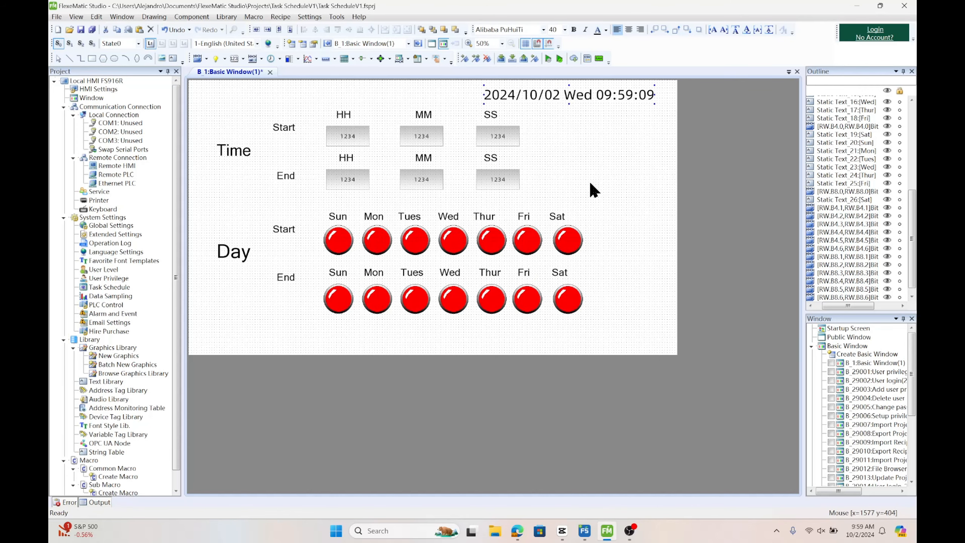
Add a static text label reading 'Timed Output' at the top right of the window
click(173, 58)
click(348, 265)
text(Timed Out)
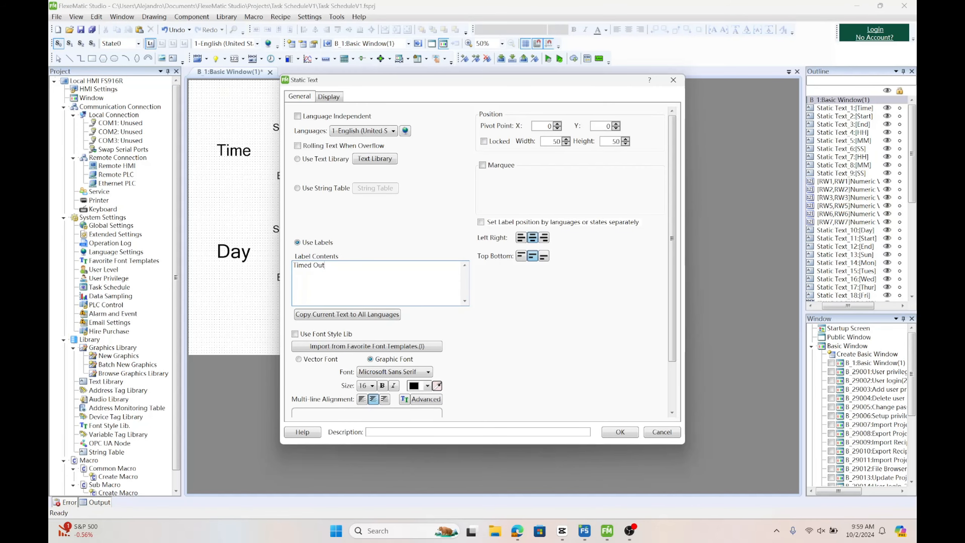
text(put)
click(623, 432)
Set the 'Timed Output' label's font size to 30 and move it below the clock
click(564, 132)
double_click(581, 140)
click(498, 380)
click(494, 292)
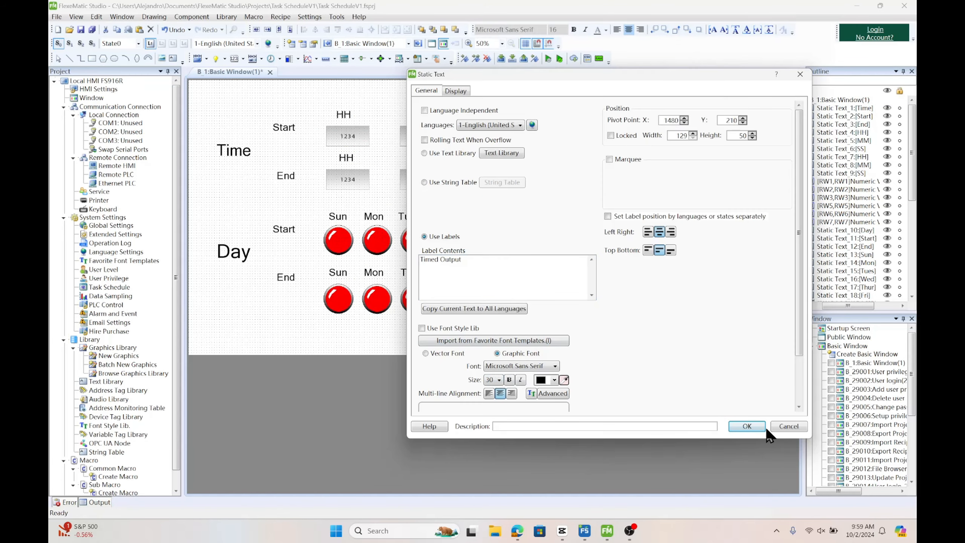
click(495, 379)
click(492, 338)
click(747, 426)
drag(616, 145, 595, 133)
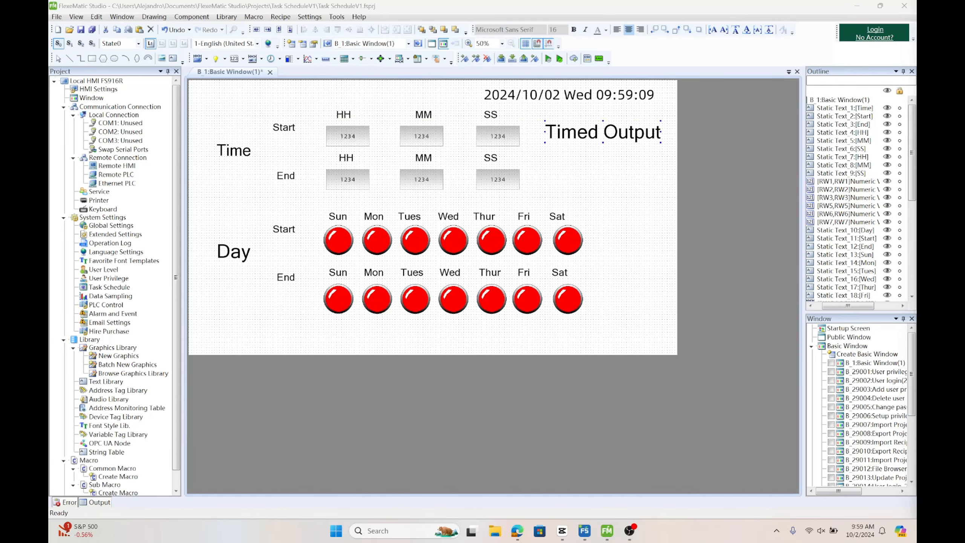
Create a bit indicator light with a switch function that sets LB0 On when pressed
click(191, 16)
mouse_move(225, 39)
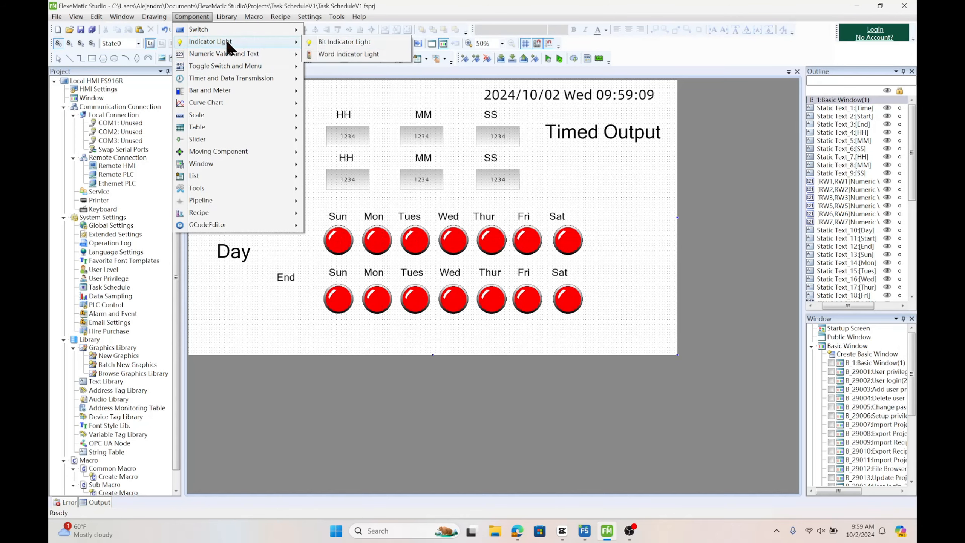
click(380, 40)
click(277, 114)
click(283, 128)
click(309, 392)
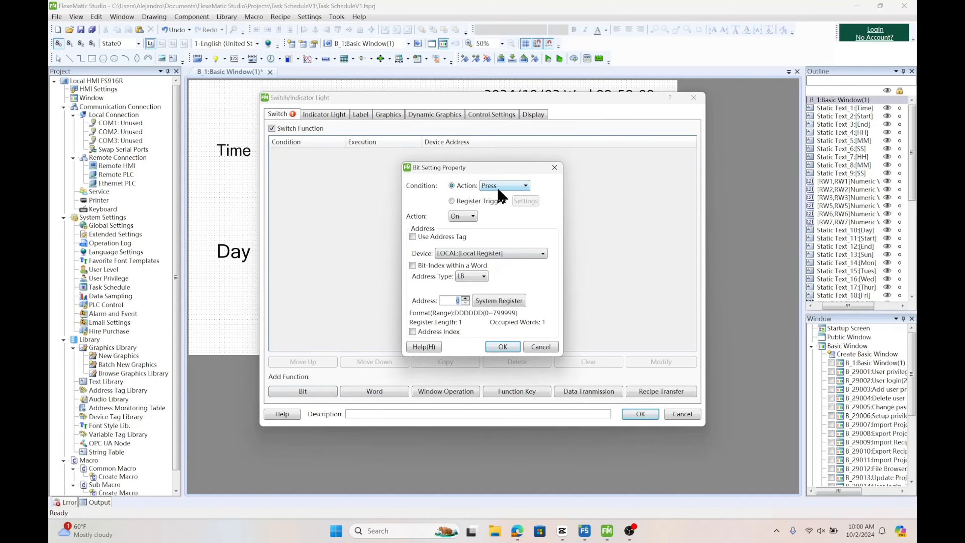
click(497, 184)
click(501, 192)
click(502, 347)
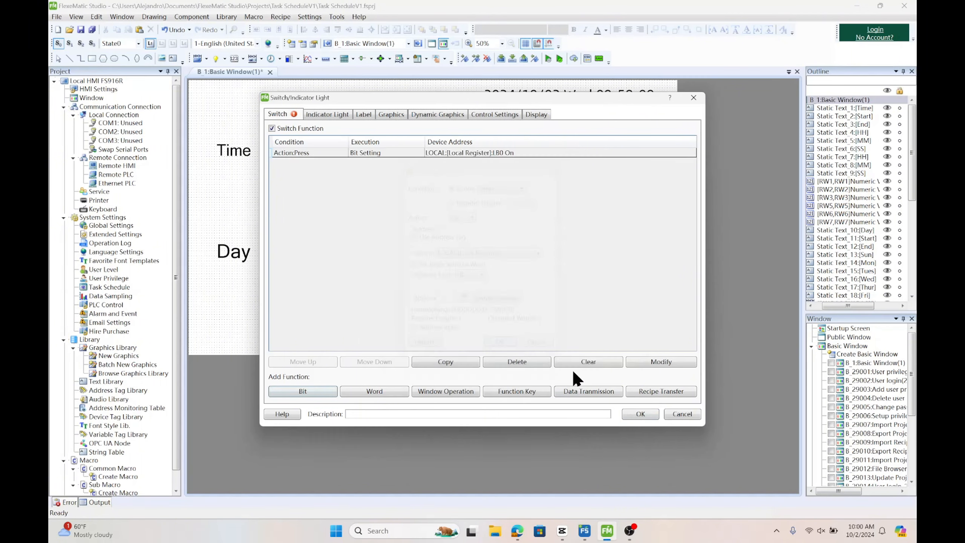
click(337, 115)
click(649, 410)
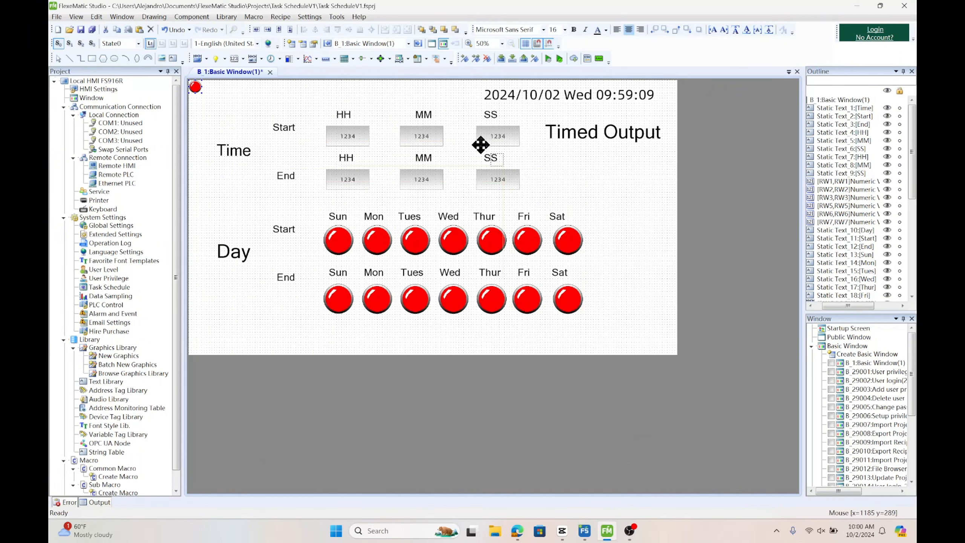
Place the new indicator light beneath the 'Timed Output' label
click(596, 167)
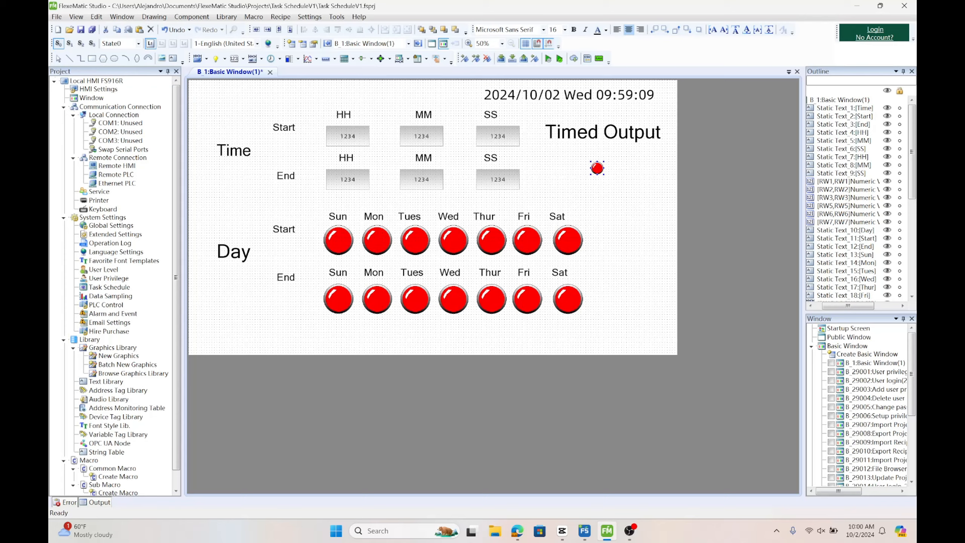
double_click(598, 168)
click(778, 406)
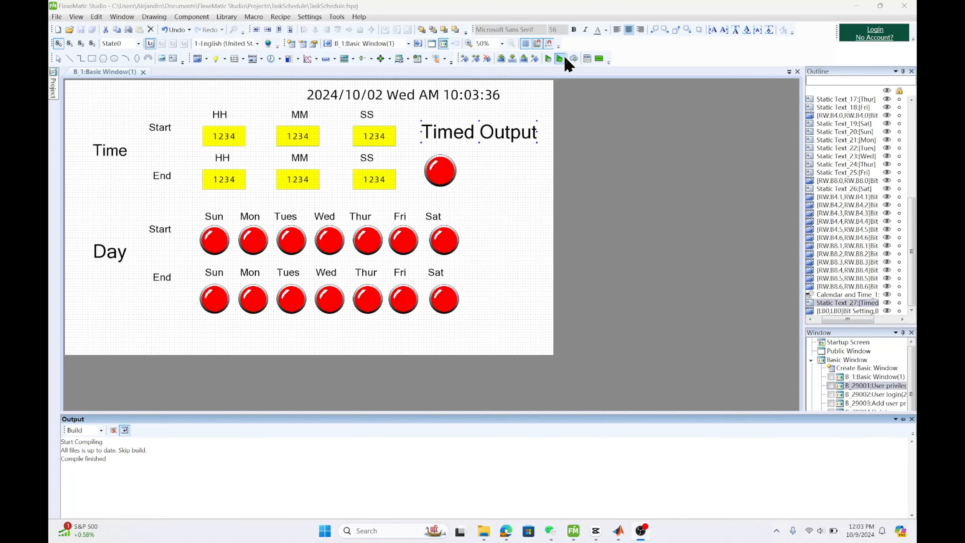
Run the offline simulation with all records cleared, and switch on Wednesday for both start and end days
click(561, 58)
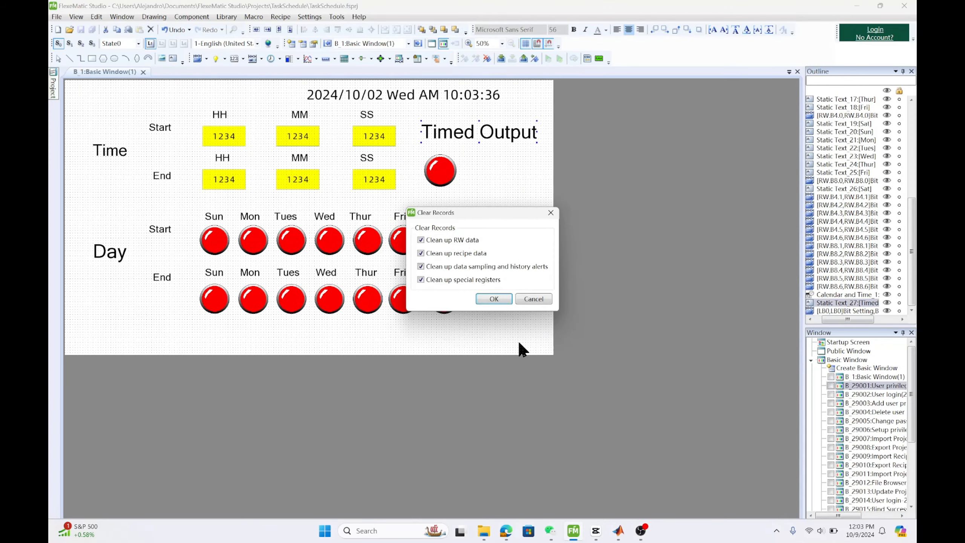
click(508, 299)
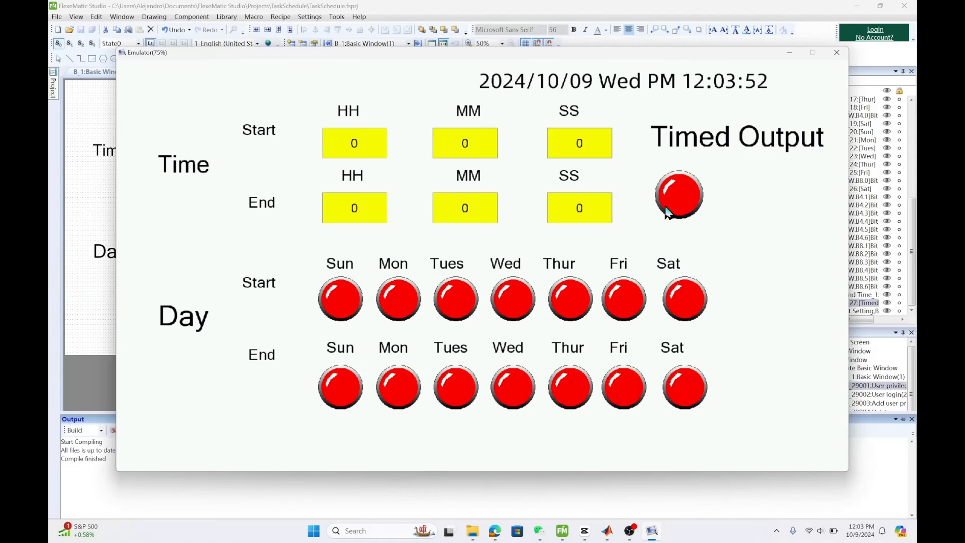
click(517, 301)
click(519, 388)
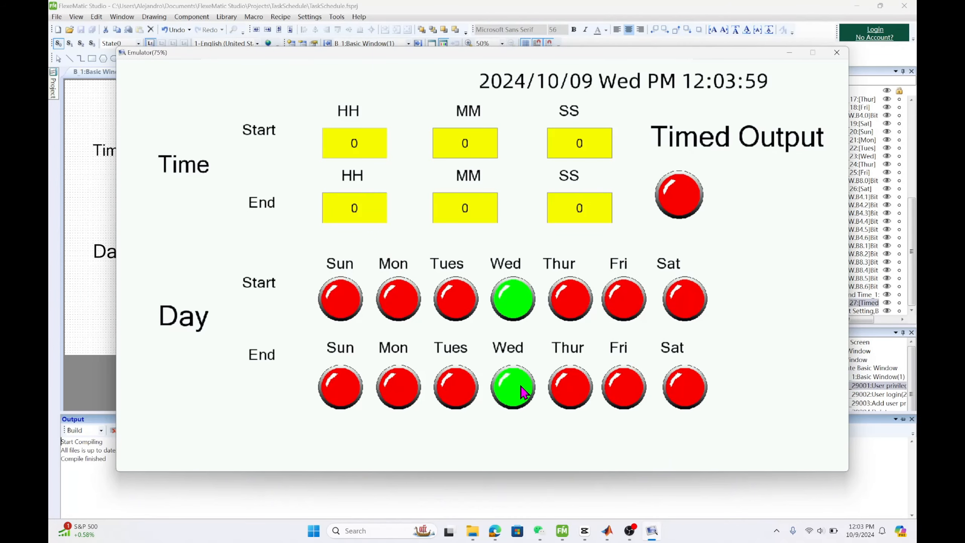
Enter a start time of 12:05:00 in the simulator's HH, MM and SS fields
click(359, 145)
click(433, 239)
click(487, 239)
click(595, 239)
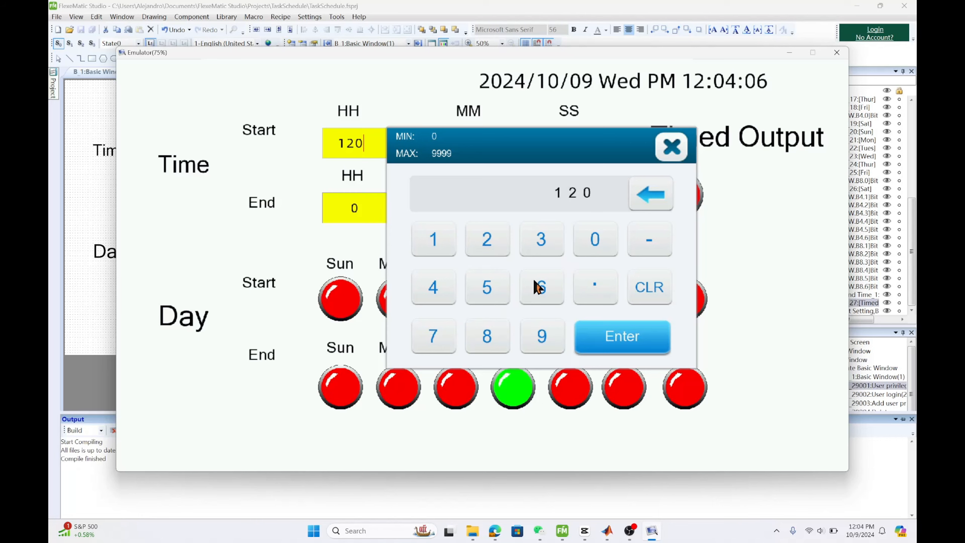
click(650, 194)
click(622, 336)
click(448, 147)
click(692, 247)
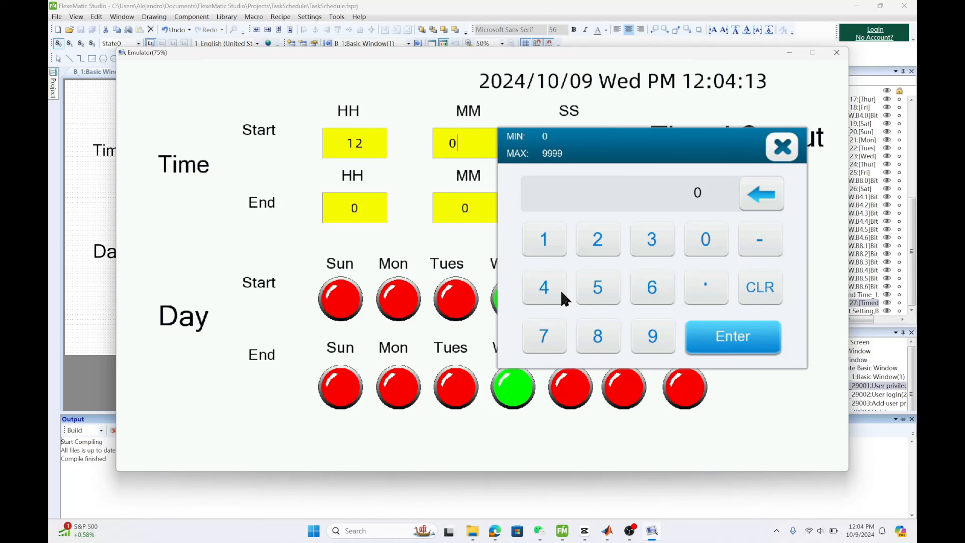
click(596, 286)
click(725, 336)
click(593, 145)
click(474, 336)
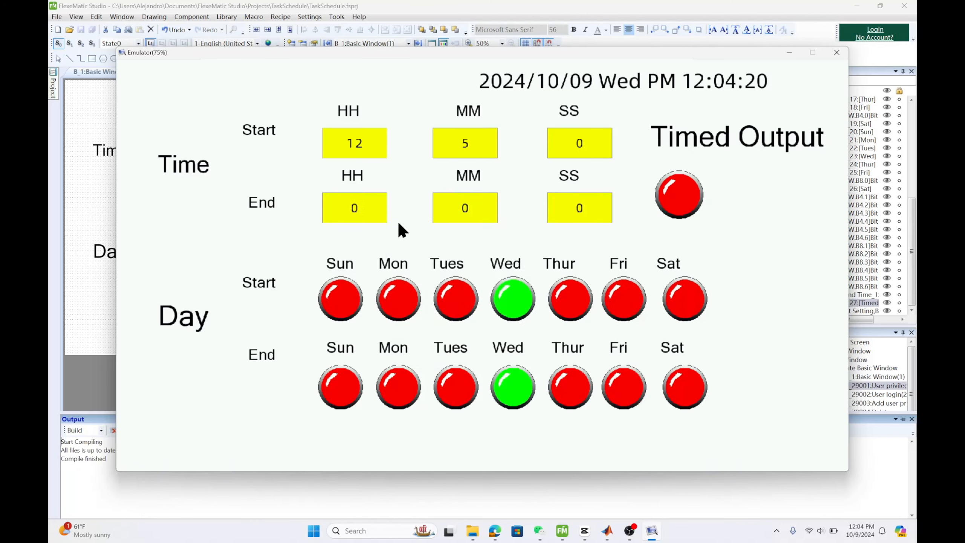
Enter an end time of 12:05:10 in the simulator's end HH, MM and SS fields
click(378, 214)
click(433, 304)
click(487, 304)
click(623, 401)
click(465, 208)
click(597, 352)
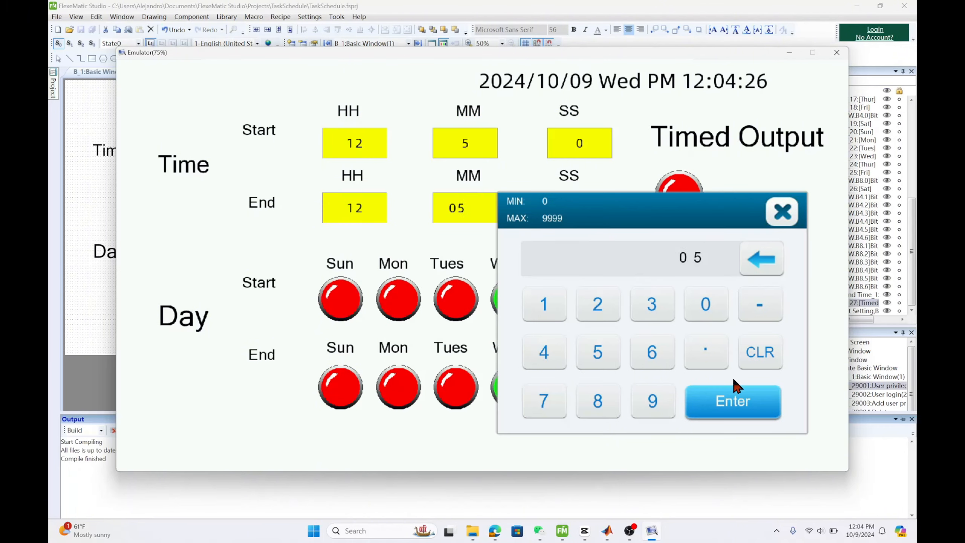
click(732, 401)
click(592, 215)
click(284, 305)
click(446, 304)
click(473, 401)
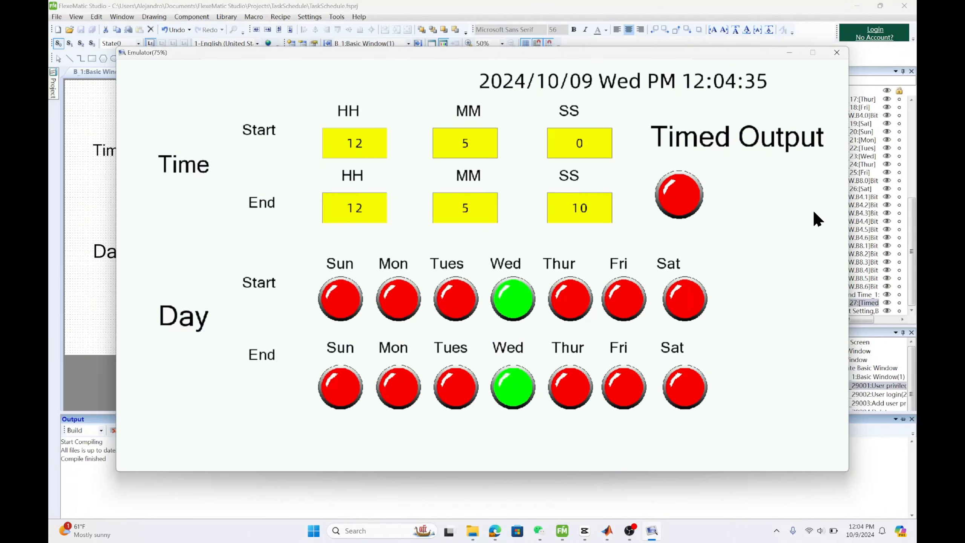